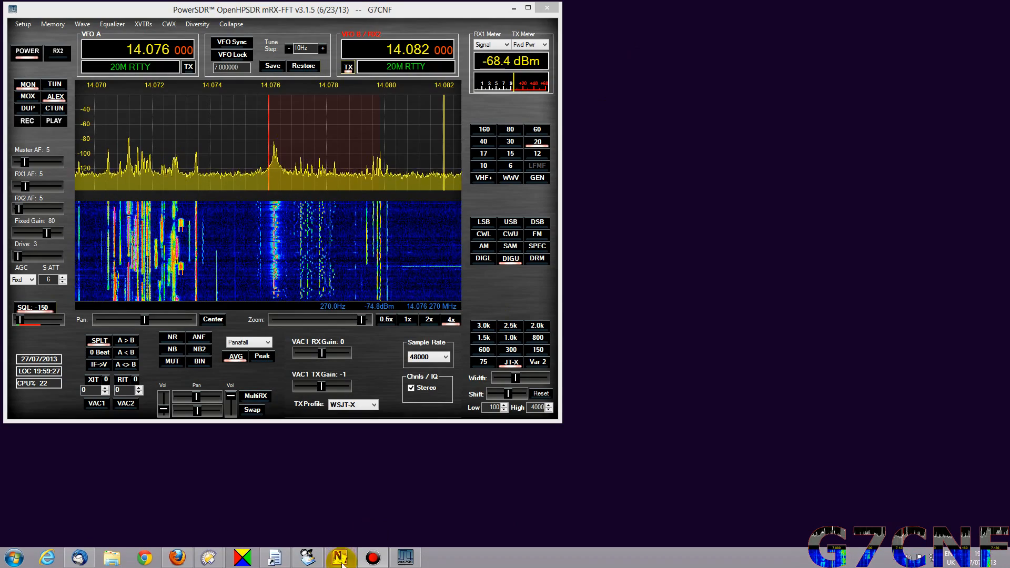
- Search Firefox for 'virtual audio cable' and open the Virtual Audio Cable Home Page result
{"action": "left_click", "coordinate": [175, 559]}
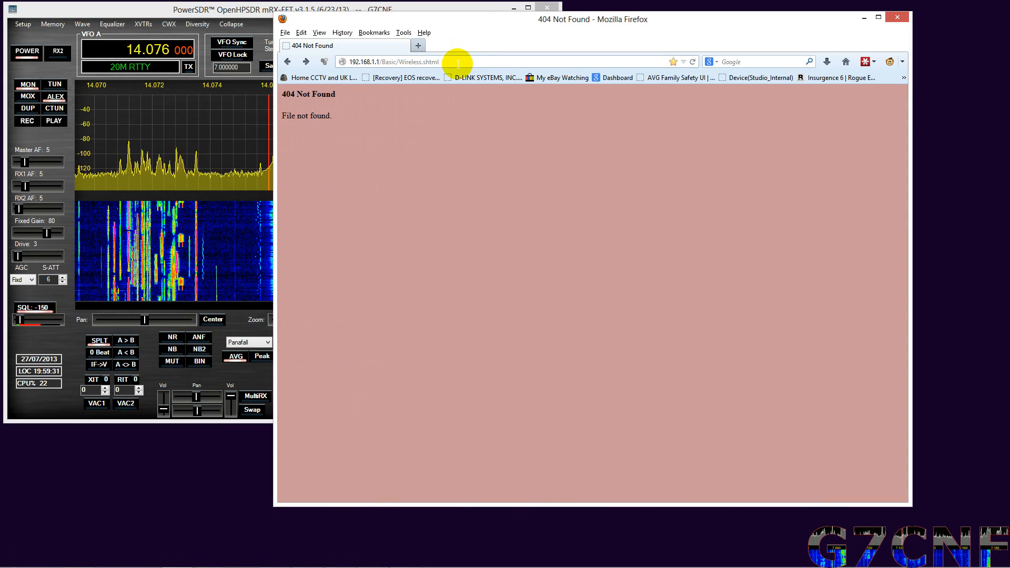
{"action": "left_click", "coordinate": [458, 62]}
{"action": "type", "text": "virtu"}
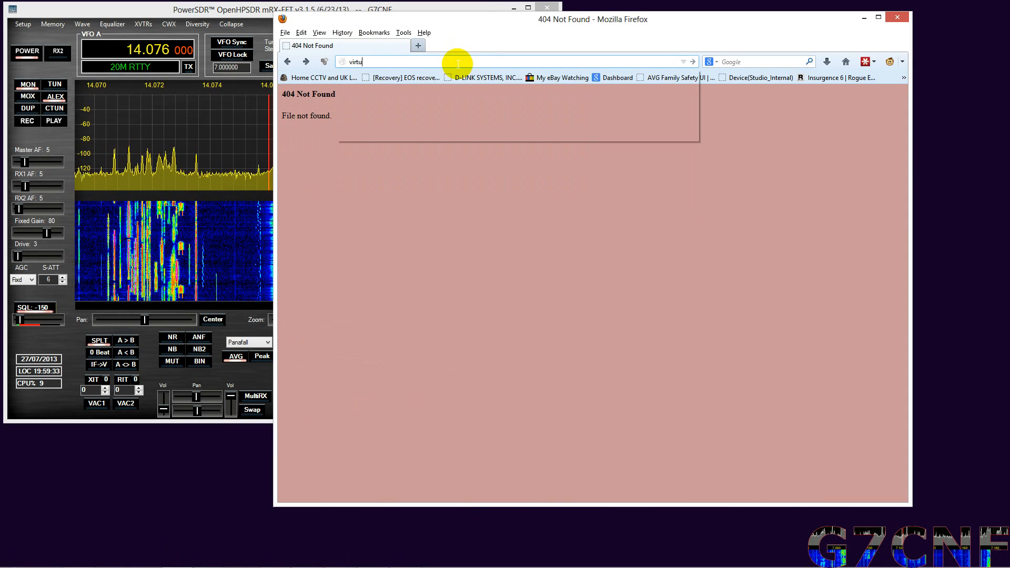
{"action": "type", "text": "al ao cable"}
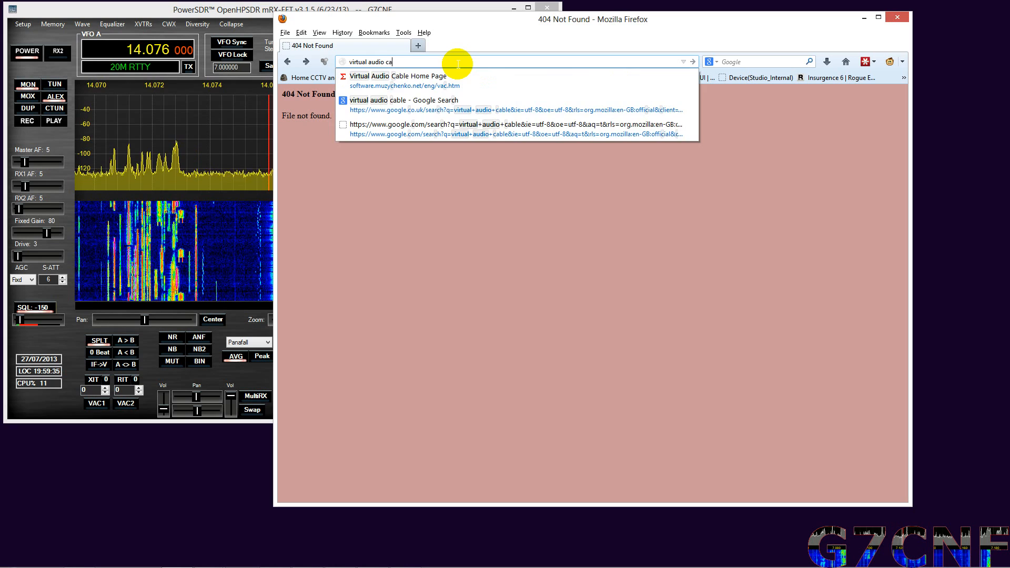
{"action": "key", "text": "Return"}
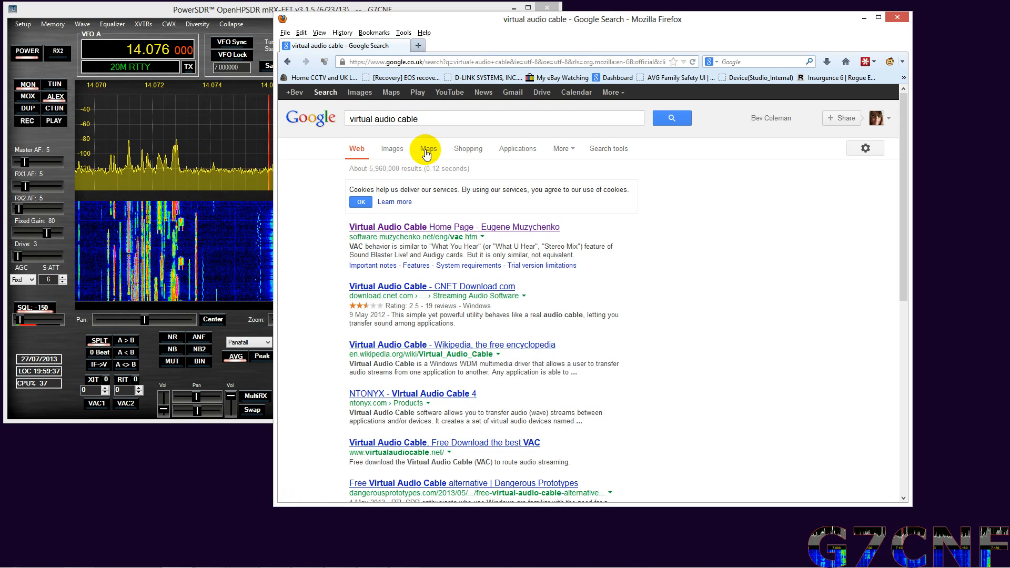
{"action": "left_click", "coordinate": [401, 227]}
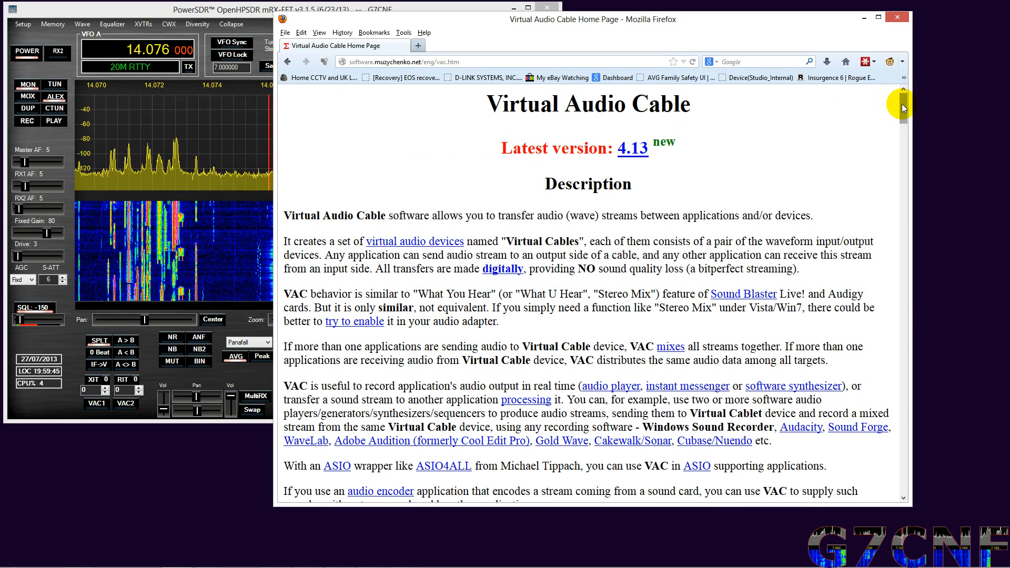
{"action": "mouse_move", "coordinate": [902, 106]}
{"action": "left_mouse_down"}
{"action": "mouse_move", "coordinate": [905, 91]}
{"action": "mouse_move", "coordinate": [915, 225]}
{"action": "left_mouse_up"}
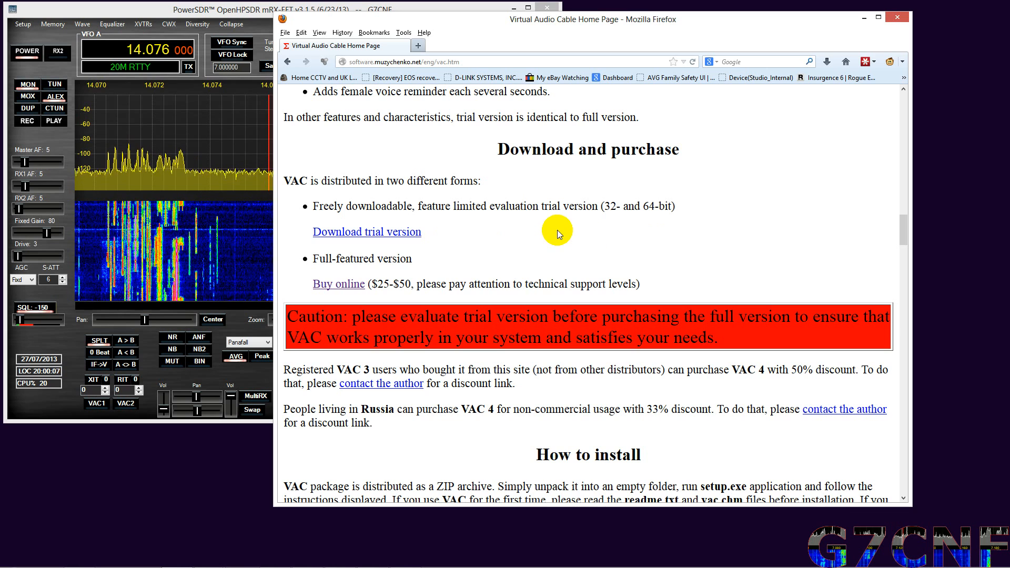
- View the Avangate 'Buy online' page for Virtual Audio Cable 4, then close Firefox
{"action": "left_click", "coordinate": [338, 284]}
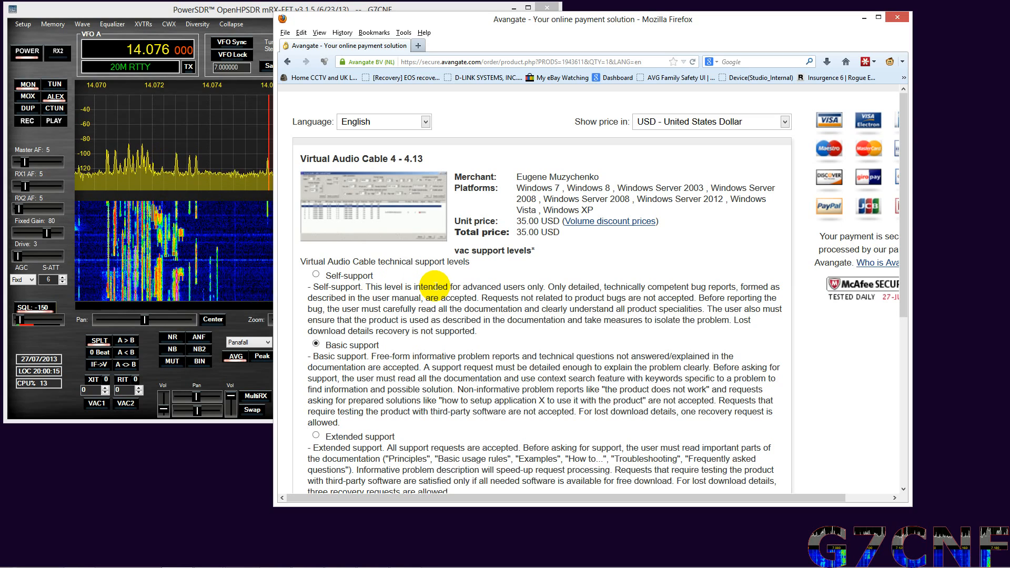
{"action": "scroll", "coordinate": [477, 302], "scroll_direction": "down", "scroll_amount": 4}
{"action": "scroll", "coordinate": [477, 301], "scroll_direction": "down", "scroll_amount": 3}
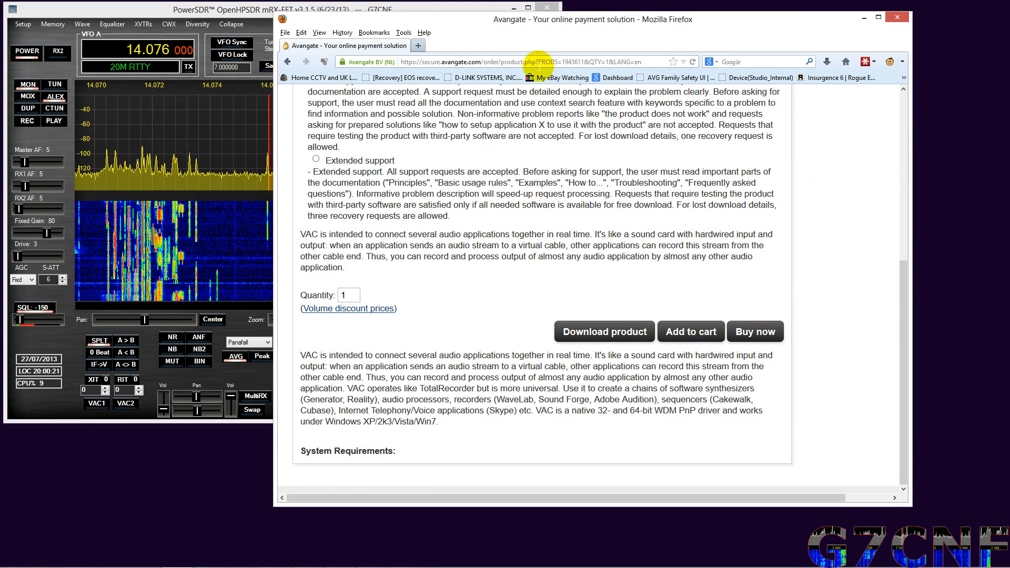
{"action": "left_click", "coordinate": [896, 19]}
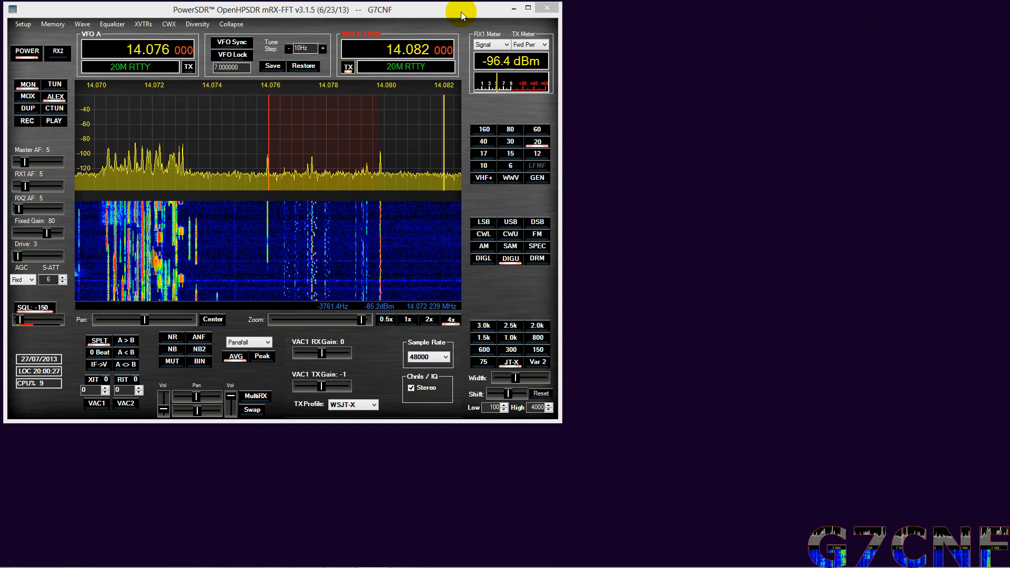
- Run setup64.exe from the archive and install Virtual Audio Cable 4.13 to the default folder
{"action": "left_click", "coordinate": [514, 8]}
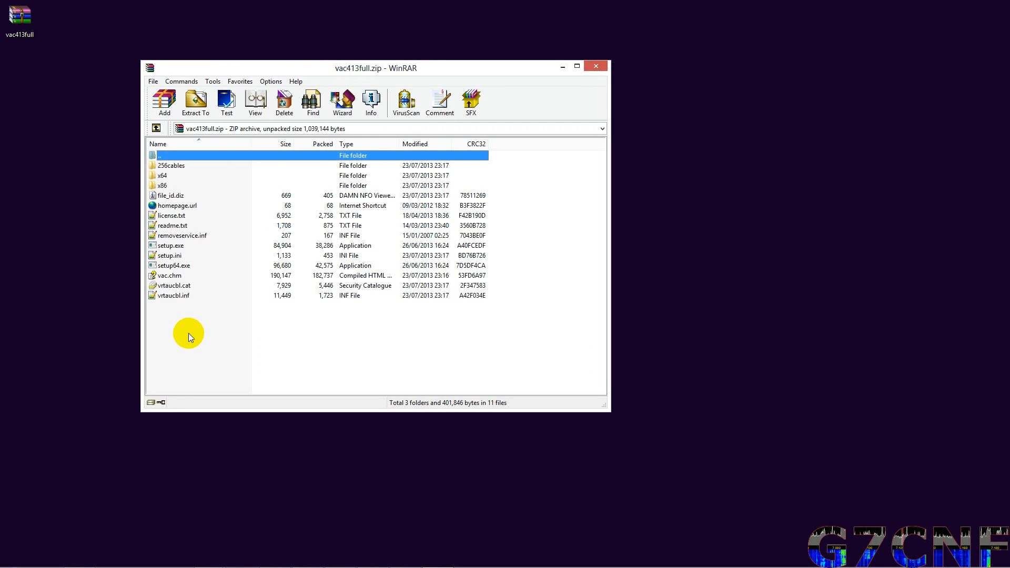
{"action": "double_click", "coordinate": [172, 266]}
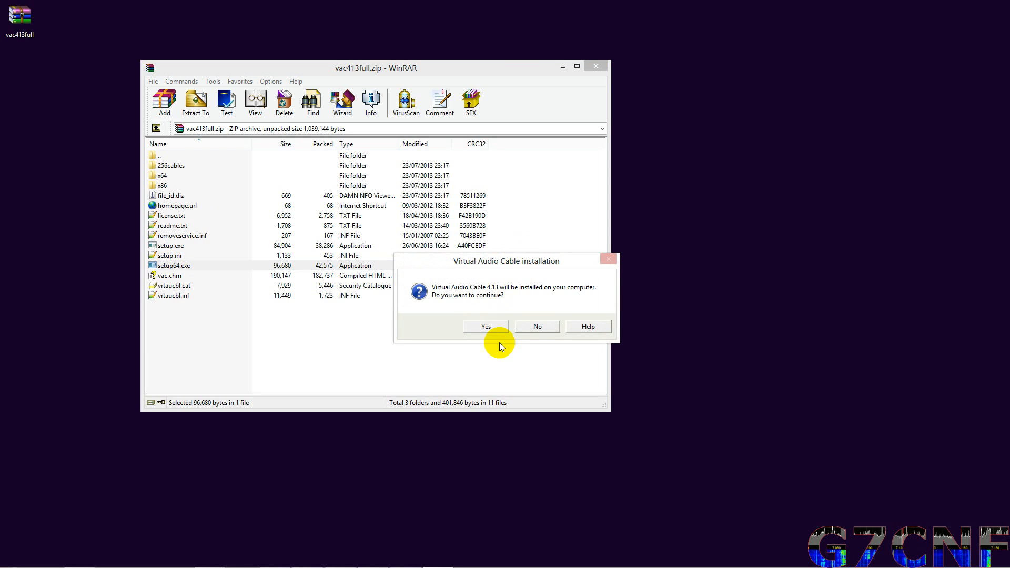
{"action": "left_click", "coordinate": [490, 327]}
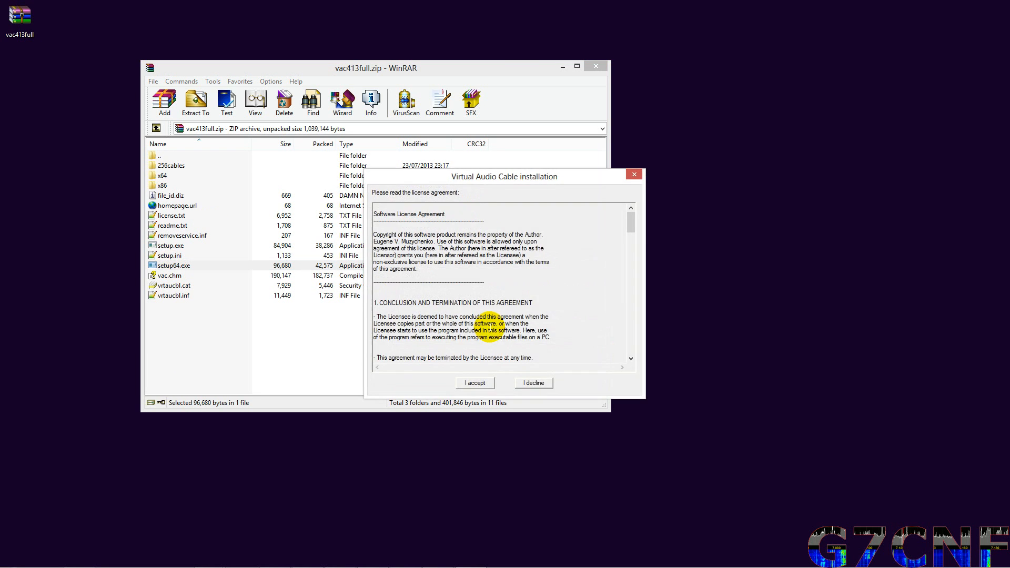
{"action": "left_click", "coordinate": [477, 384]}
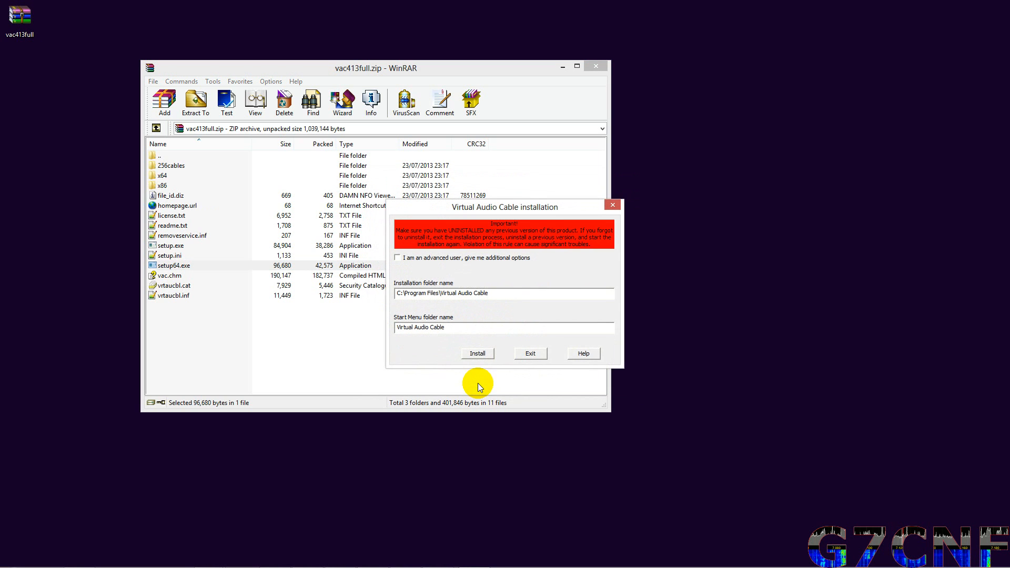
{"action": "left_click", "coordinate": [477, 353]}
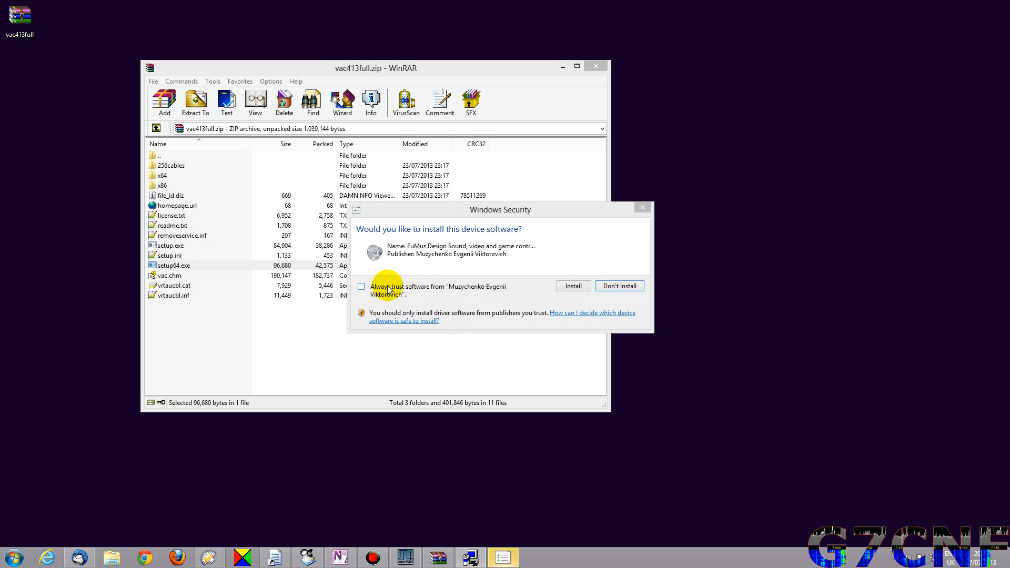
- Always trust the publisher's driver, finish the installation and close the archive window
{"action": "left_click", "coordinate": [362, 287]}
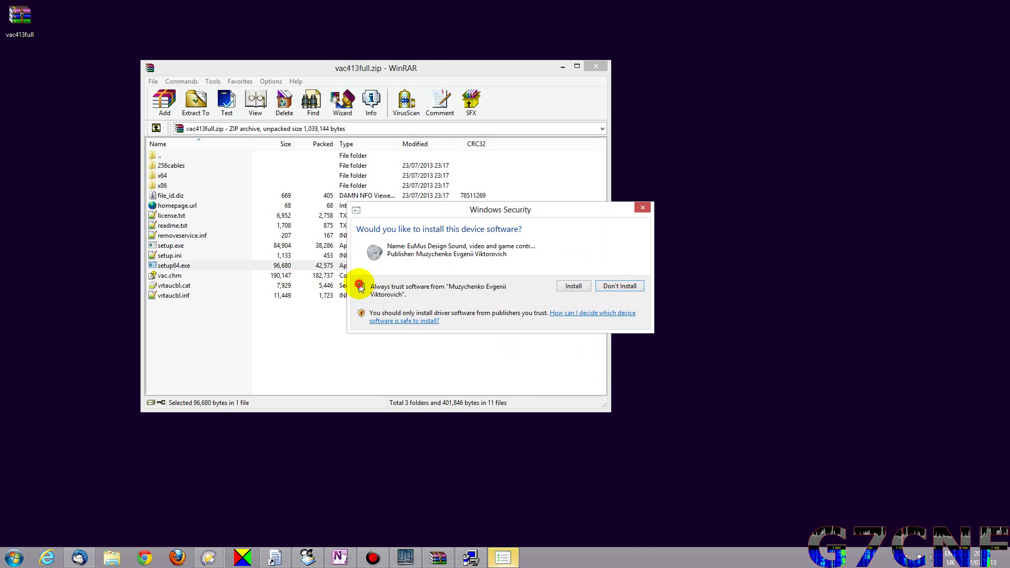
{"action": "left_click", "coordinate": [574, 286]}
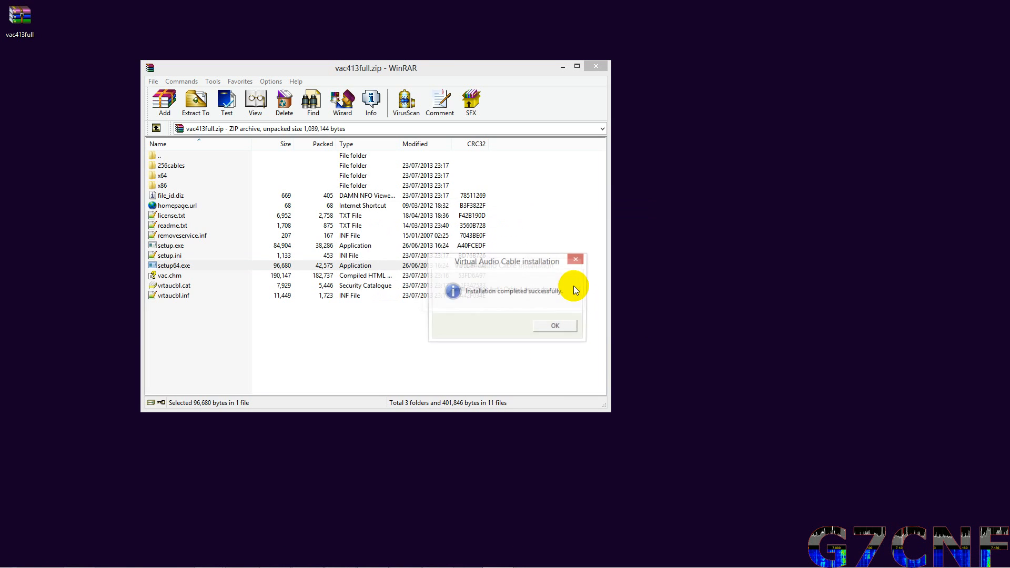
{"action": "left_click", "coordinate": [558, 327]}
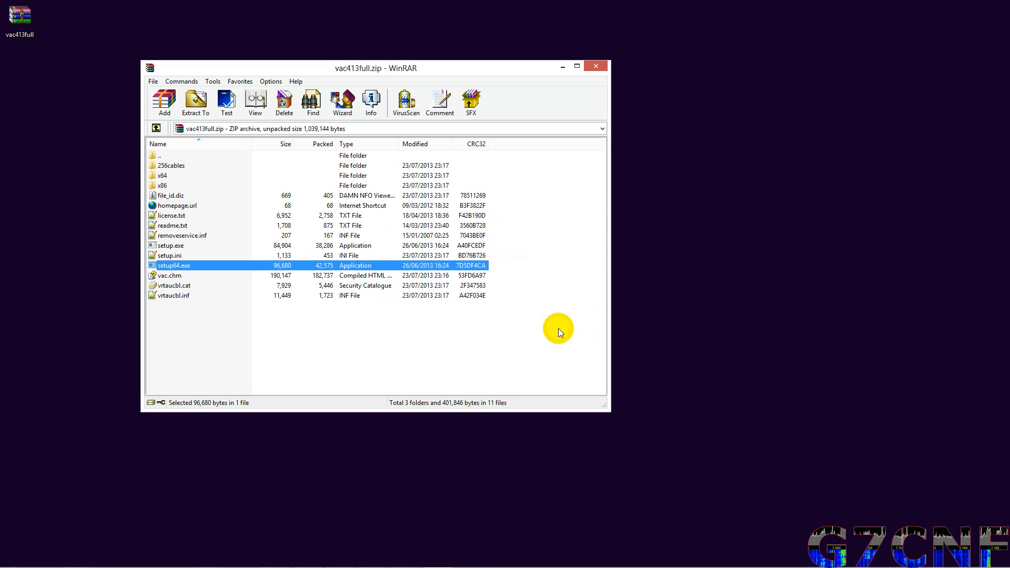
{"action": "left_click", "coordinate": [597, 66]}
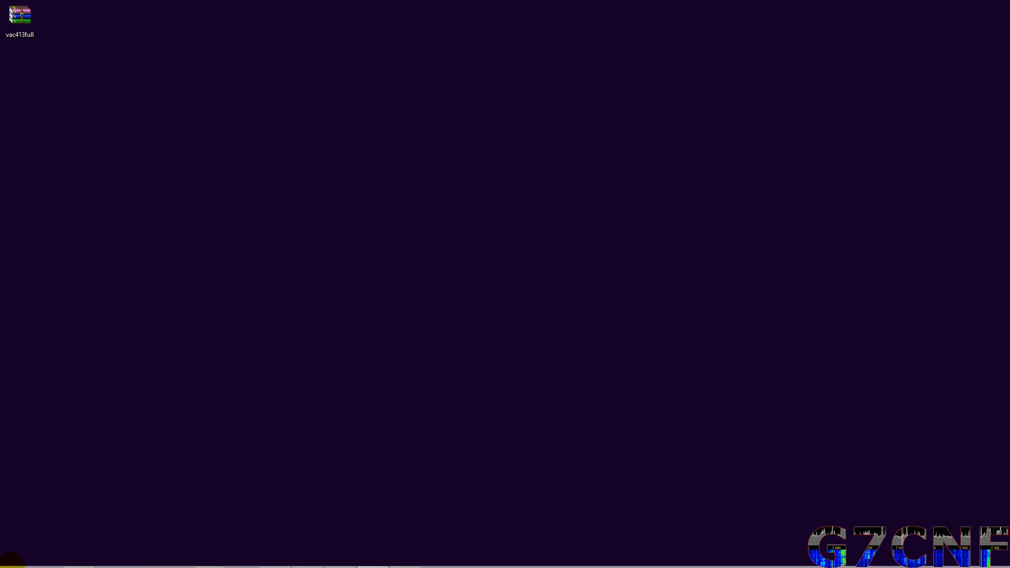
- From Start > All Programs, expand Virtual Audio Cable and bring up the Control panel shortcut's options
{"action": "left_click", "coordinate": [13, 559]}
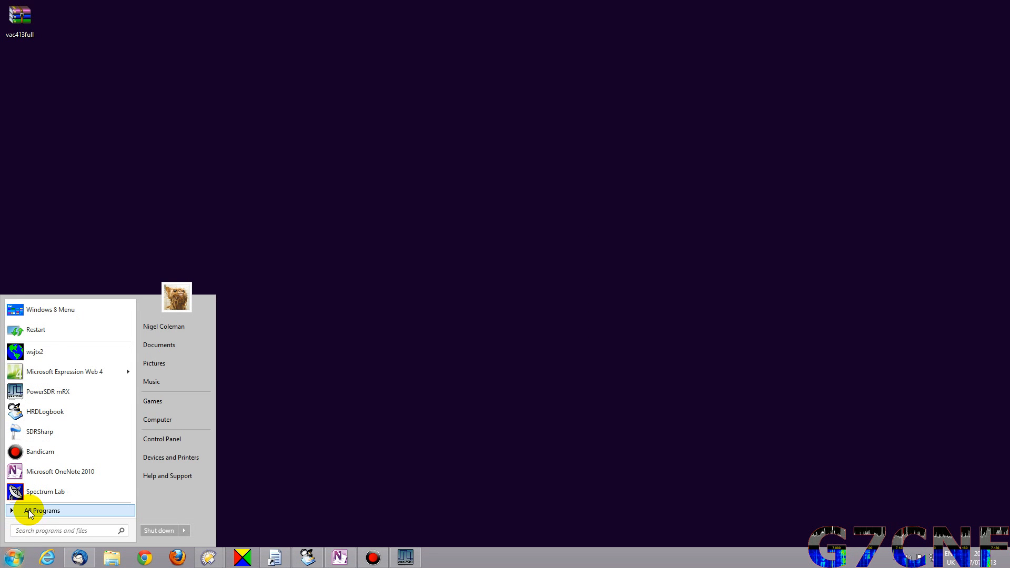
{"action": "left_click", "coordinate": [31, 514]}
{"action": "scroll", "coordinate": [71, 465], "scroll_direction": "up", "scroll_amount": 3}
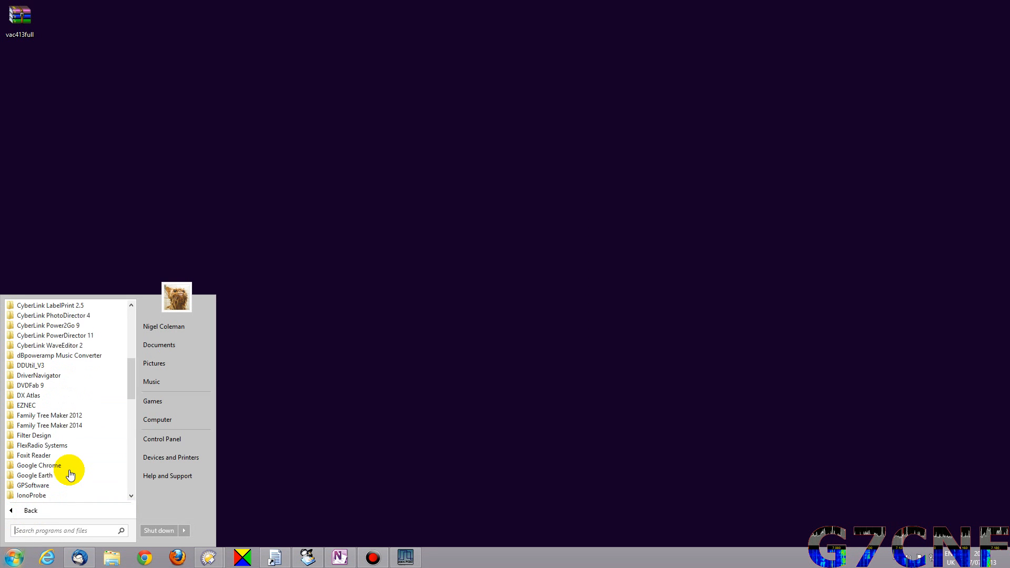
{"action": "scroll", "coordinate": [70, 474], "scroll_direction": "down", "scroll_amount": 5}
{"action": "scroll", "coordinate": [71, 474], "scroll_direction": "down", "scroll_amount": 3}
{"action": "scroll", "coordinate": [71, 473], "scroll_direction": "down", "scroll_amount": 2}
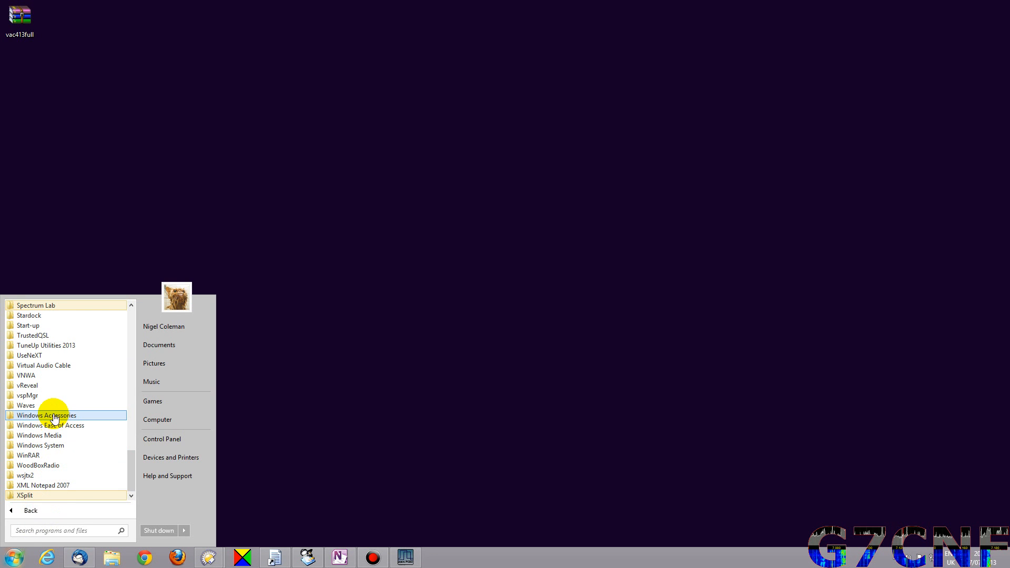
{"action": "left_click", "coordinate": [42, 365]}
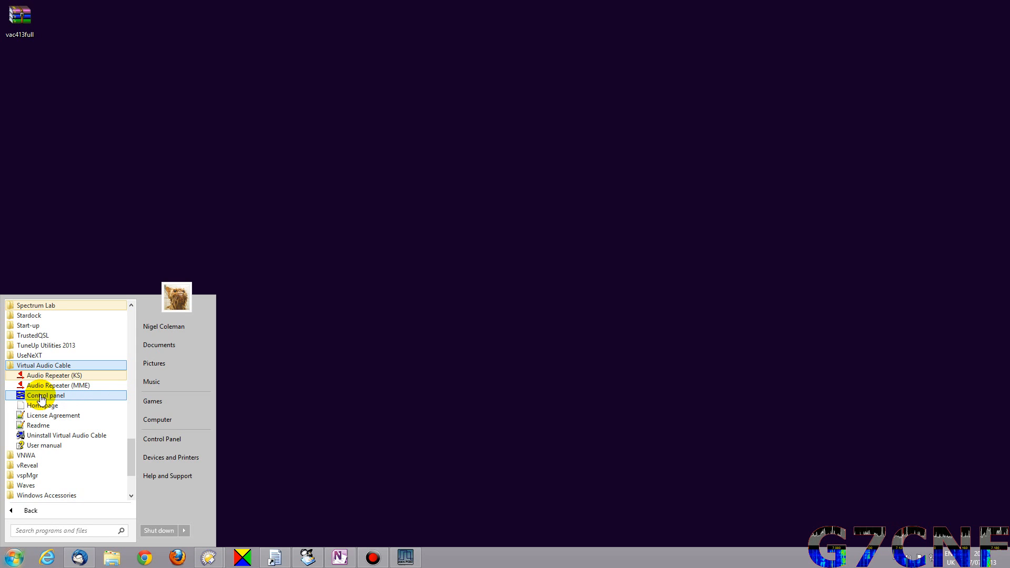
{"action": "right_click", "coordinate": [42, 399]}
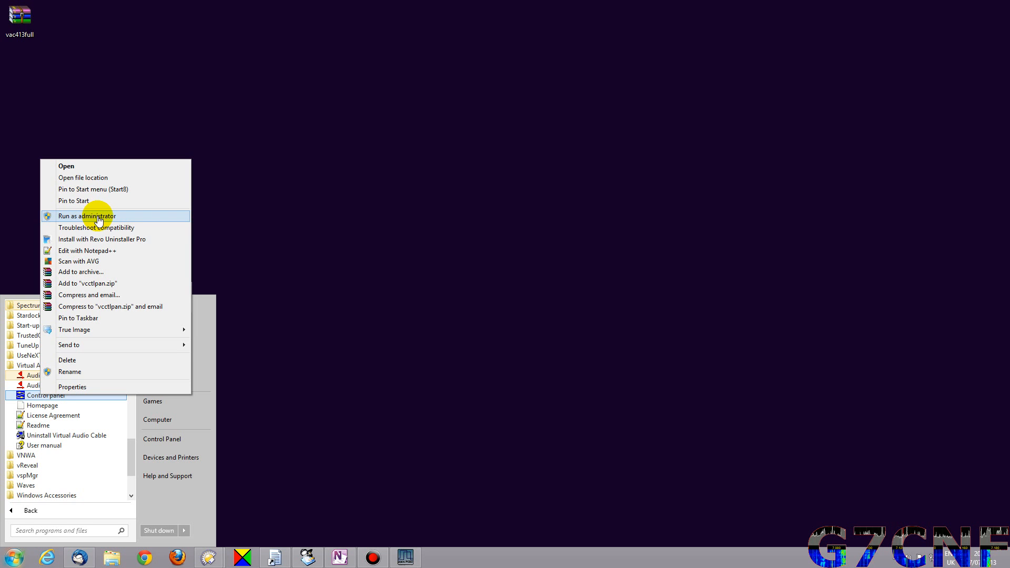
- In the shortcut's Properties > Advanced, enable Run as administrator, apply it and approve the administrator prompt
{"action": "left_click", "coordinate": [72, 386]}
{"action": "left_click", "coordinate": [238, 444]}
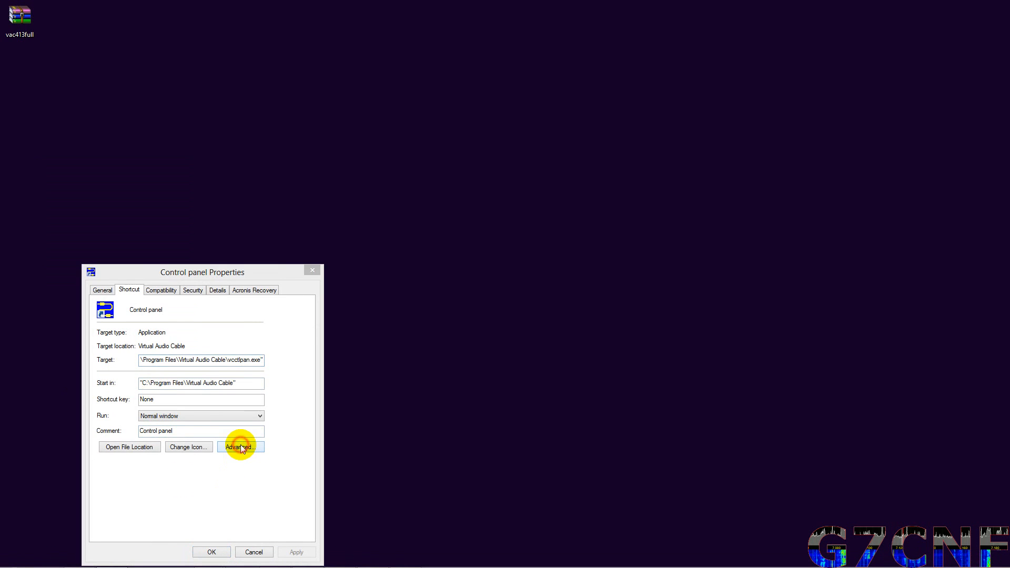
{"action": "left_click", "coordinate": [112, 344]}
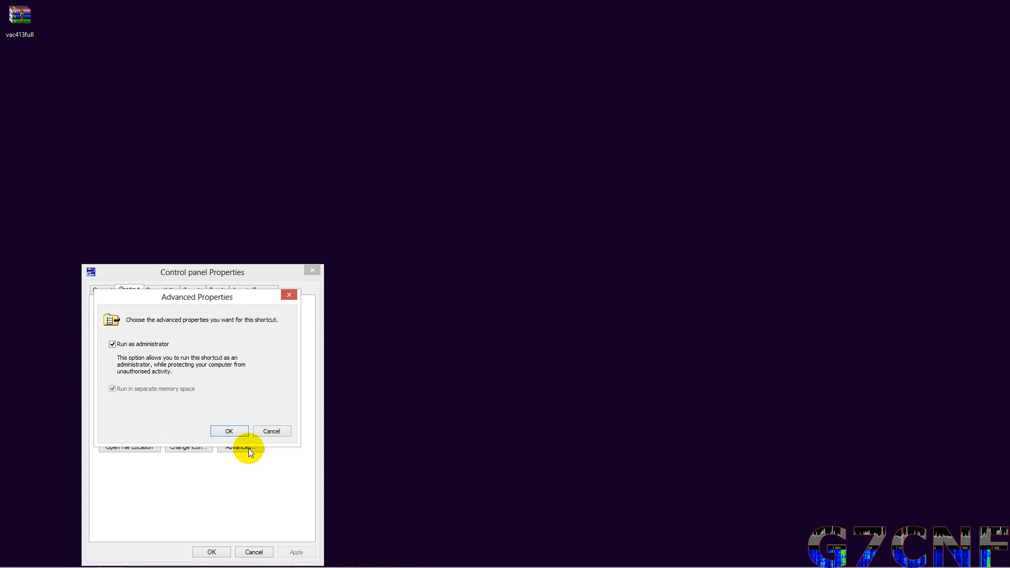
{"action": "left_click", "coordinate": [227, 429]}
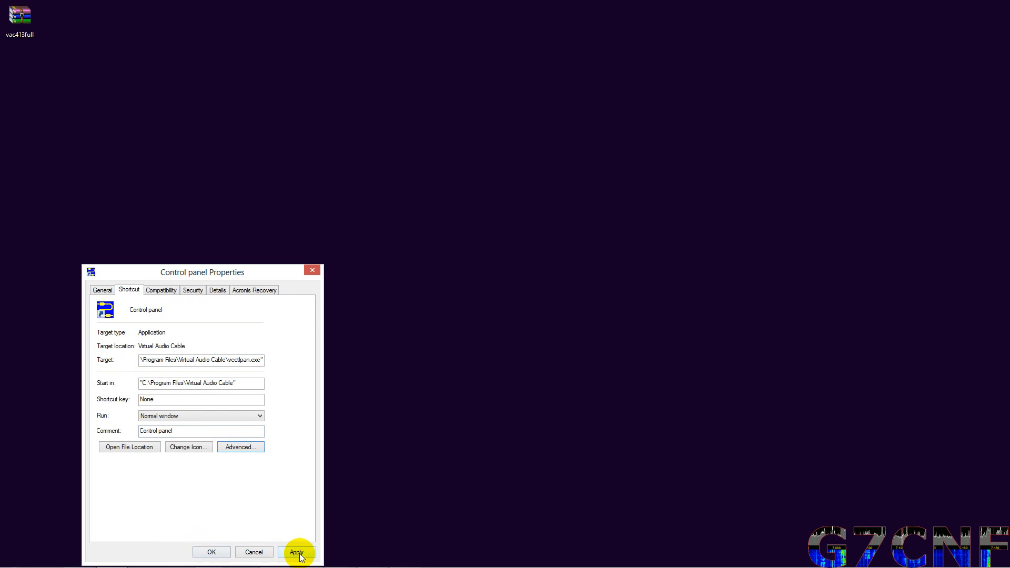
{"action": "left_click", "coordinate": [297, 552]}
{"action": "left_click", "coordinate": [218, 432]}
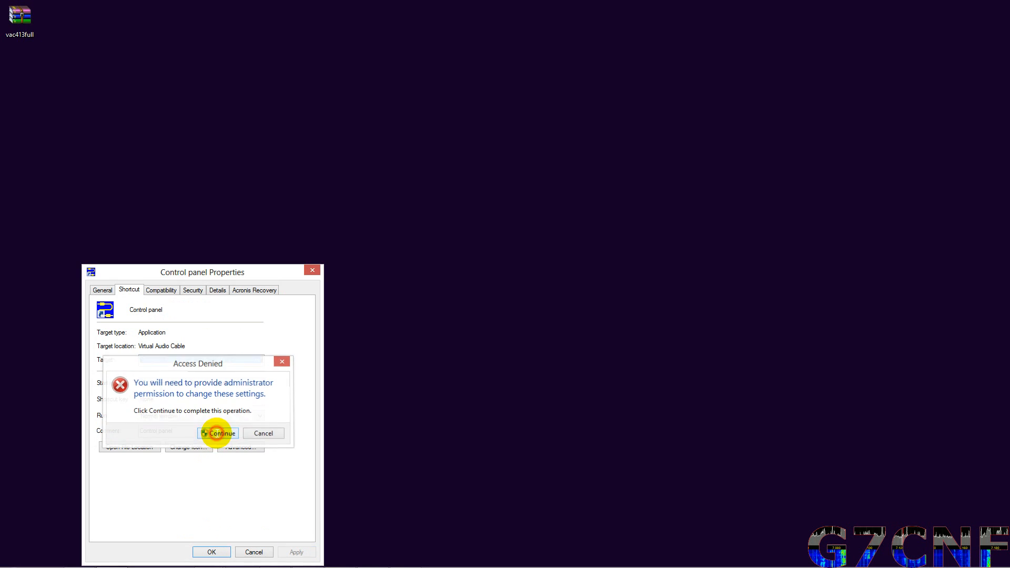
{"action": "left_click", "coordinate": [211, 552]}
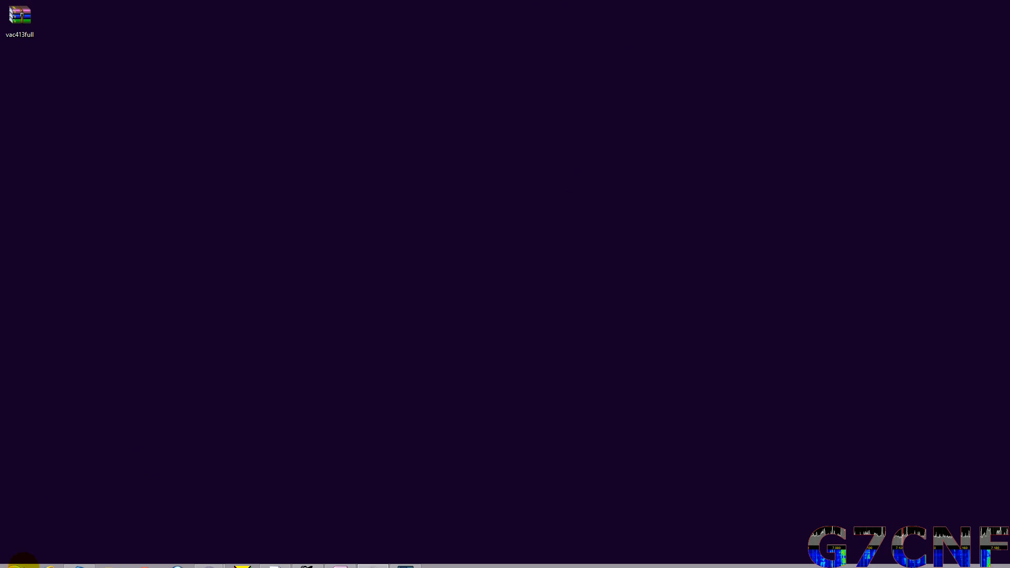
- Launch the Virtual Audio Cable Control Panel from Start > All Programs > Virtual Audio Cable
{"action": "left_click", "coordinate": [13, 559]}
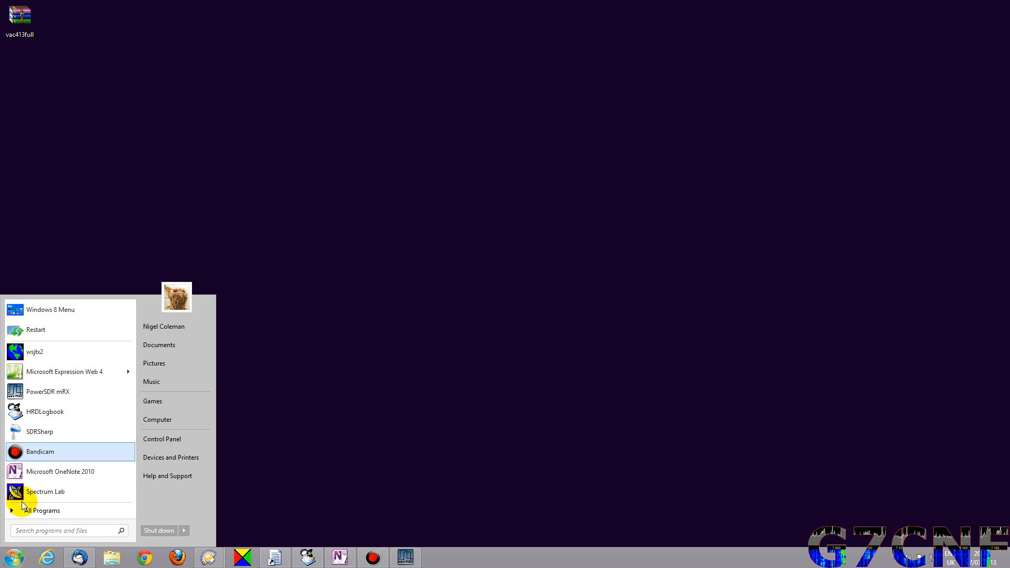
{"action": "left_click", "coordinate": [40, 510]}
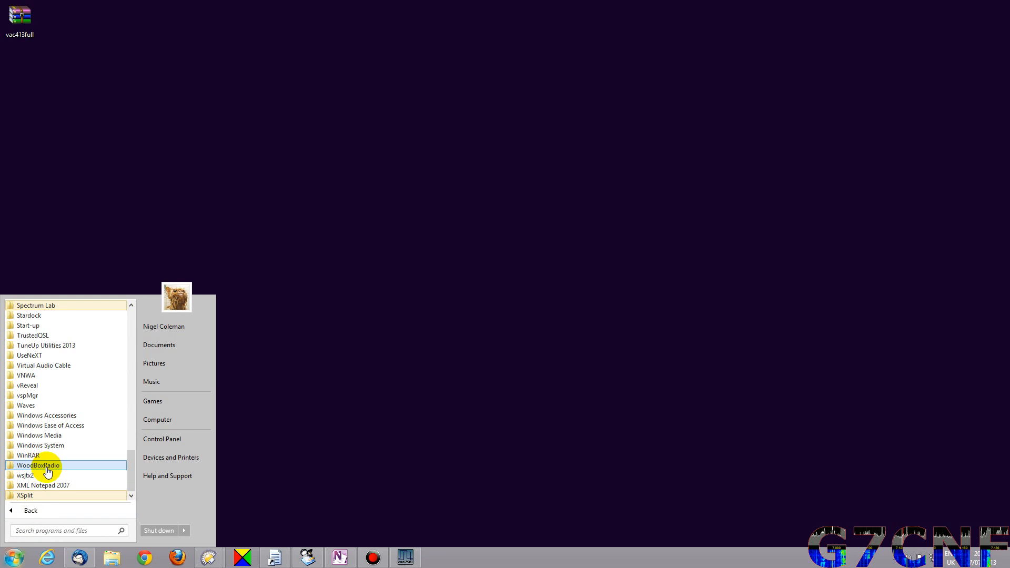
{"action": "left_click", "coordinate": [71, 366]}
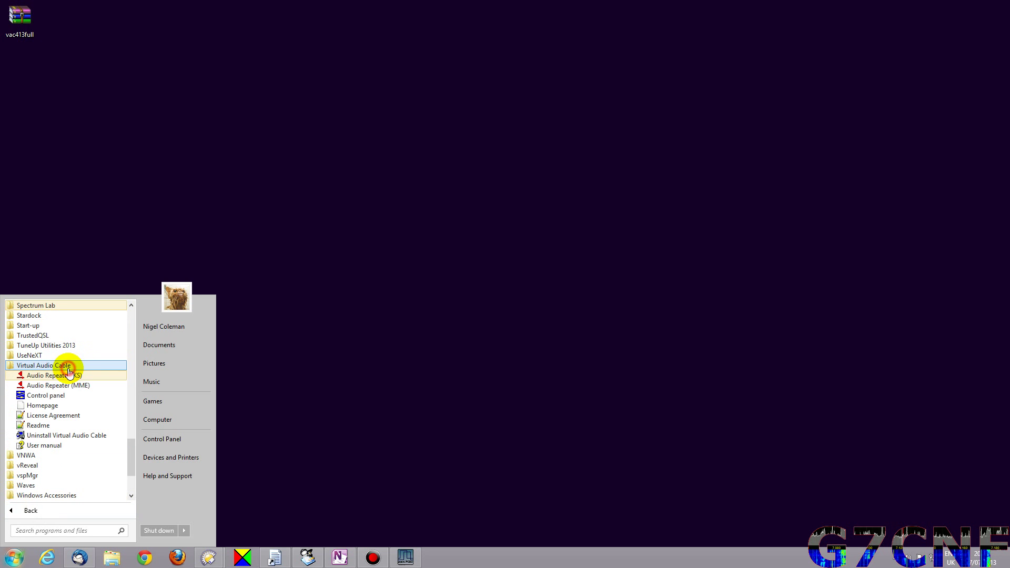
{"action": "left_click", "coordinate": [48, 395]}
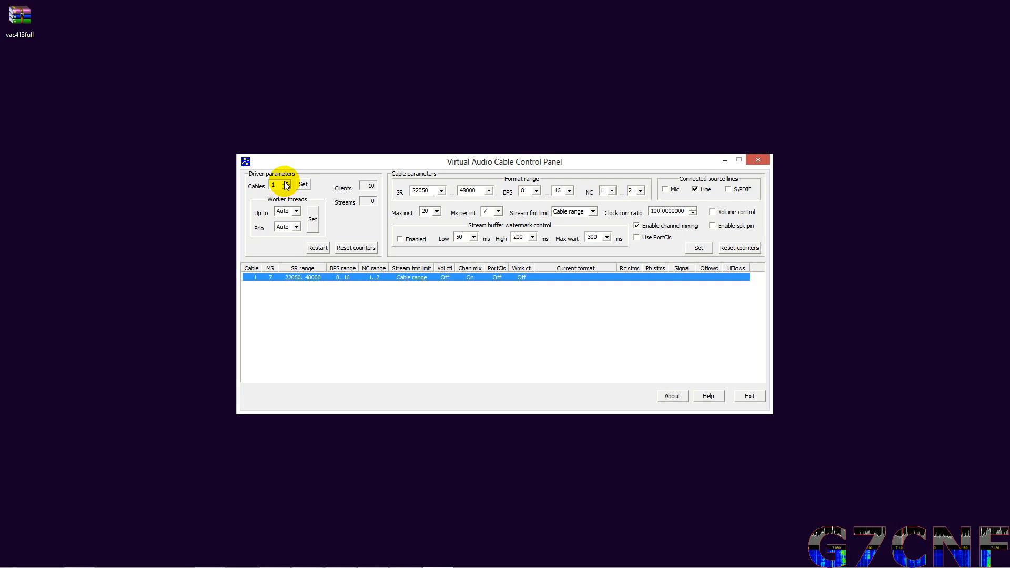
- Raise the cable count to 4, apply it, and look through the four cable rows in the list
{"action": "left_click", "coordinate": [286, 181]}
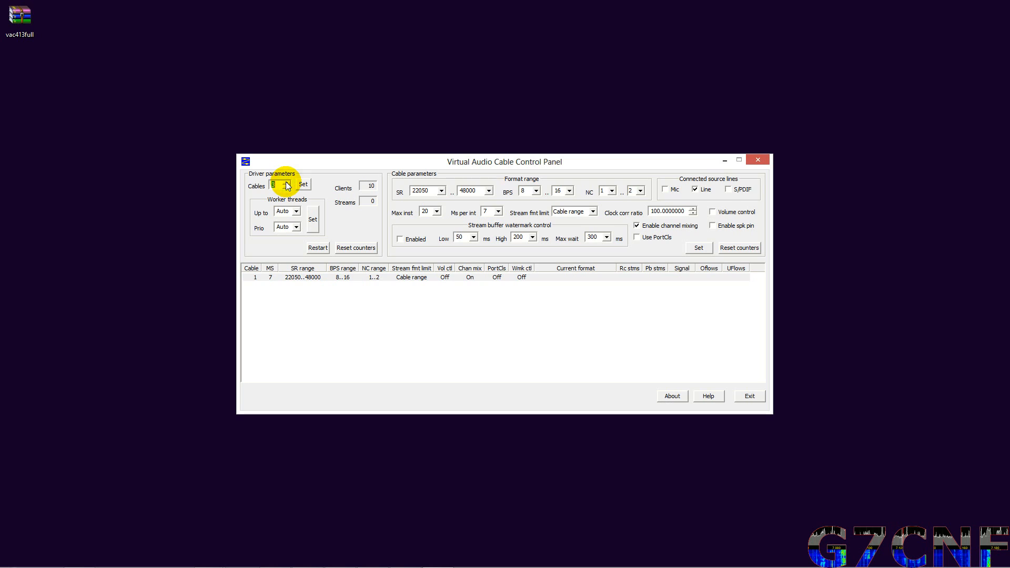
{"action": "left_click", "coordinate": [285, 181]}
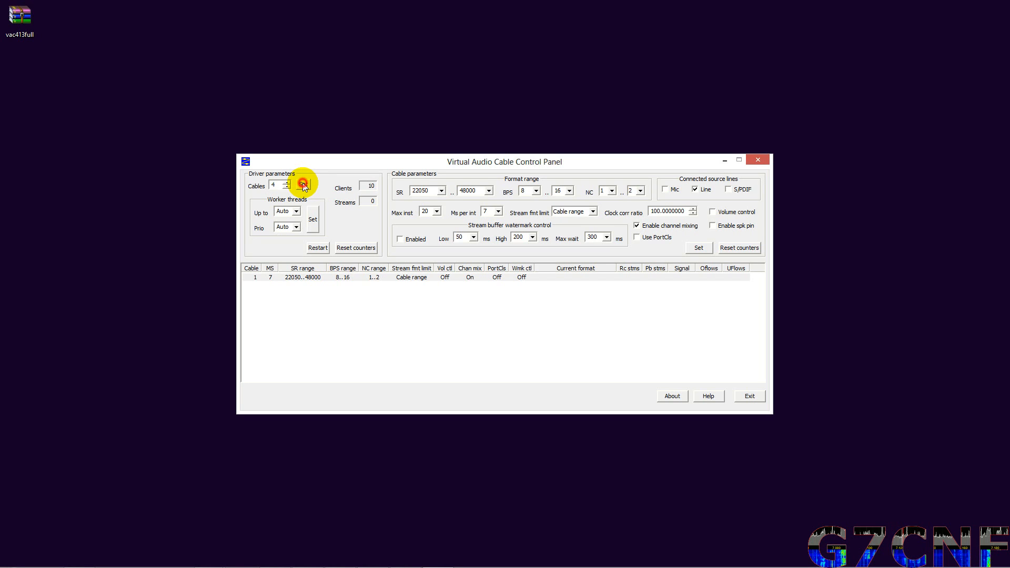
{"action": "left_click", "coordinate": [303, 186]}
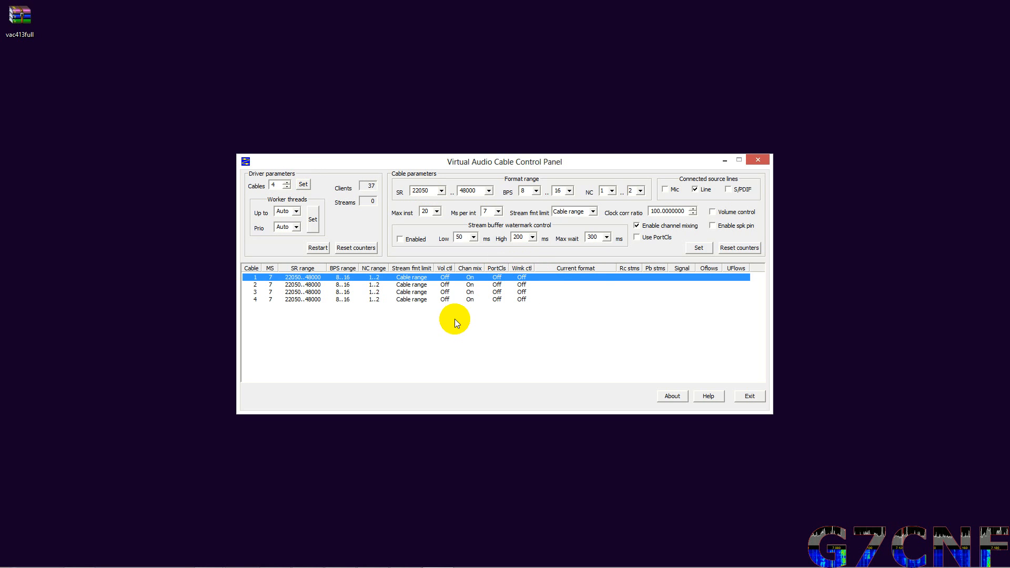
{"action": "left_click", "coordinate": [311, 300]}
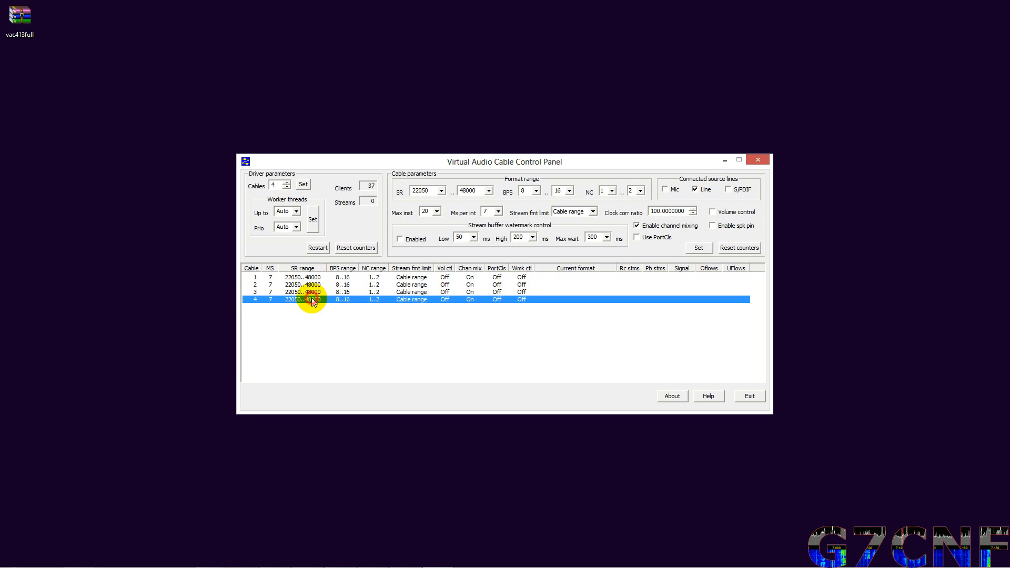
{"action": "left_click", "coordinate": [312, 292]}
{"action": "left_click", "coordinate": [313, 278]}
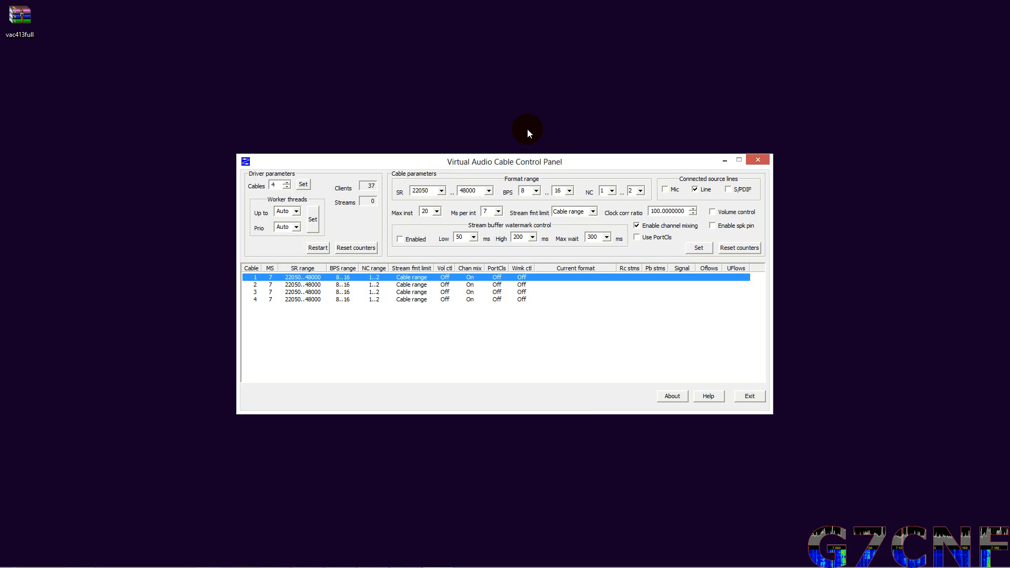
{"action": "left_click", "coordinate": [507, 163]}
- Set cable 1's sample-rate range to 8000–192000 Hz and maximum bits per sample to 32
{"action": "left_click", "coordinate": [441, 192]}
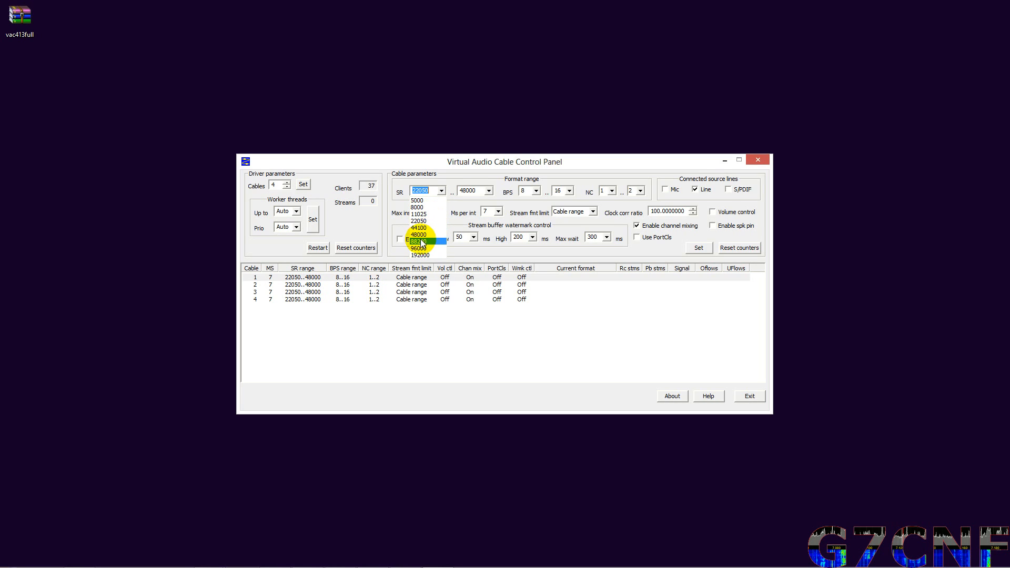
{"action": "left_click", "coordinate": [421, 208]}
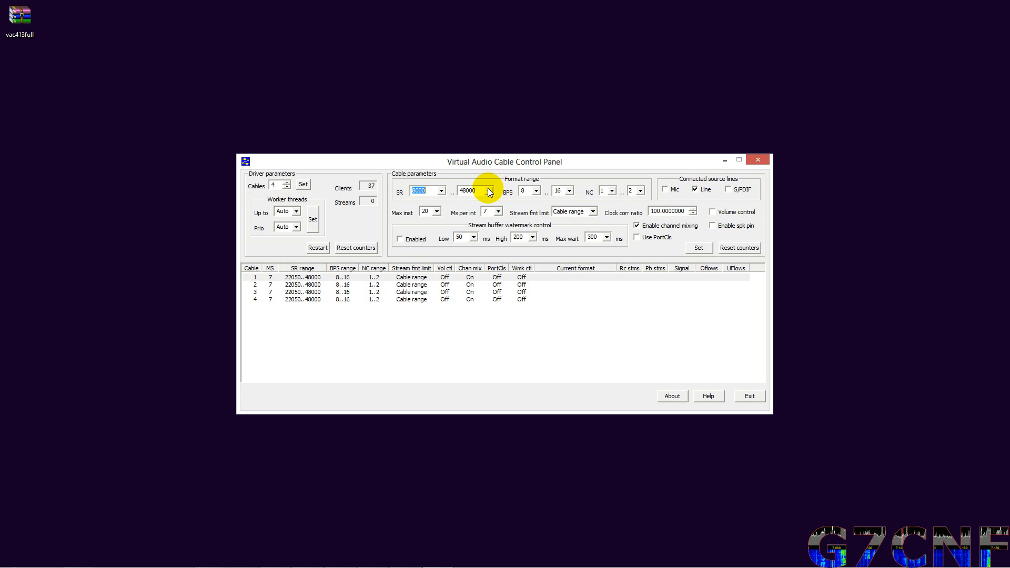
{"action": "left_click", "coordinate": [489, 192]}
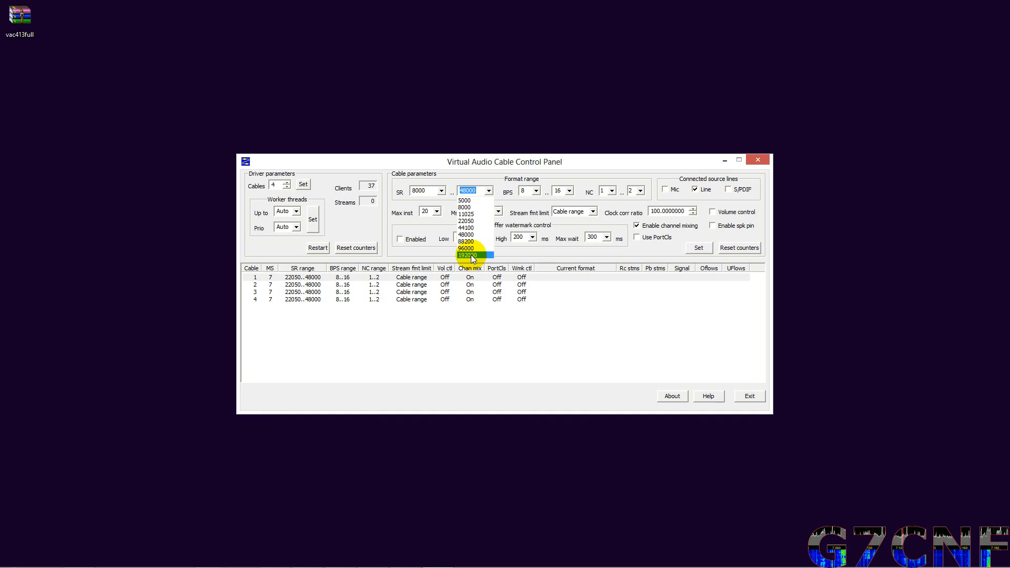
{"action": "left_click", "coordinate": [472, 257]}
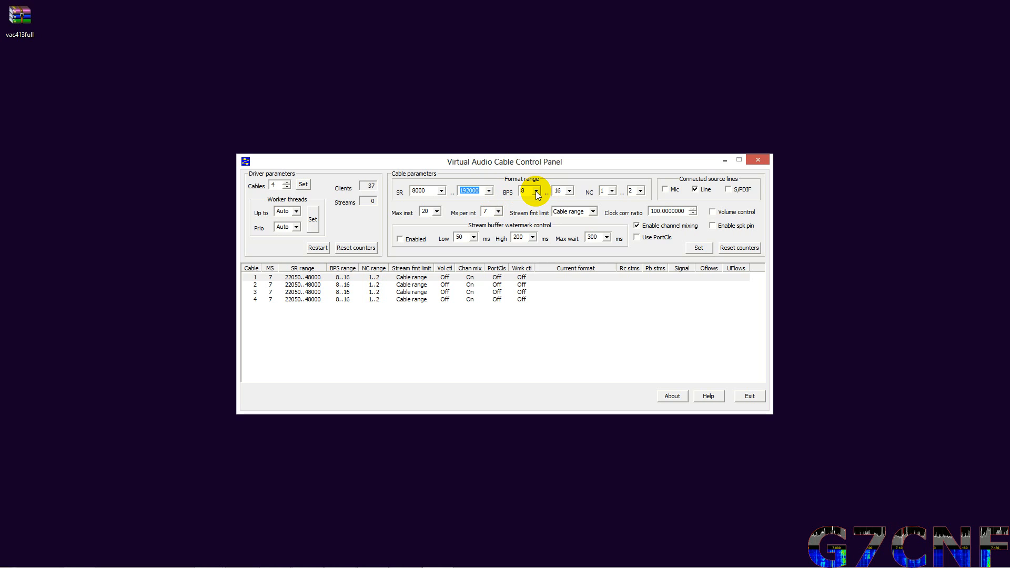
{"action": "left_click", "coordinate": [569, 193]}
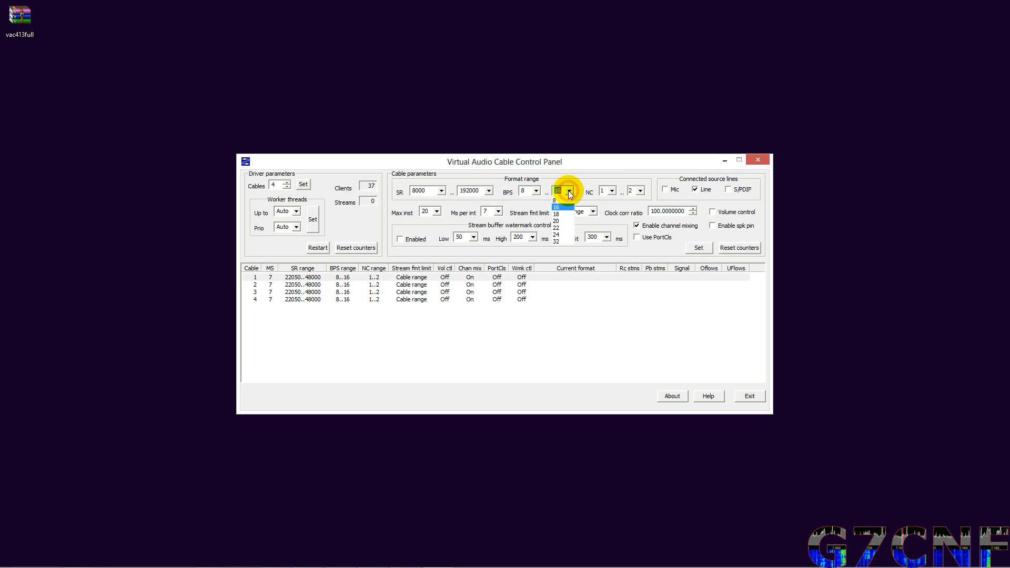
{"action": "left_click", "coordinate": [558, 242]}
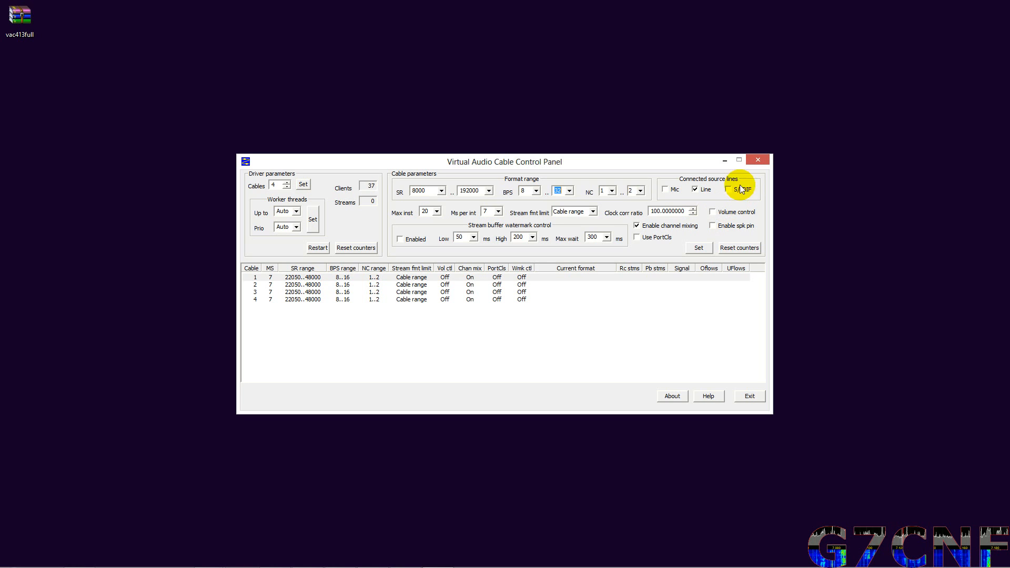
{"action": "left_click", "coordinate": [695, 190]}
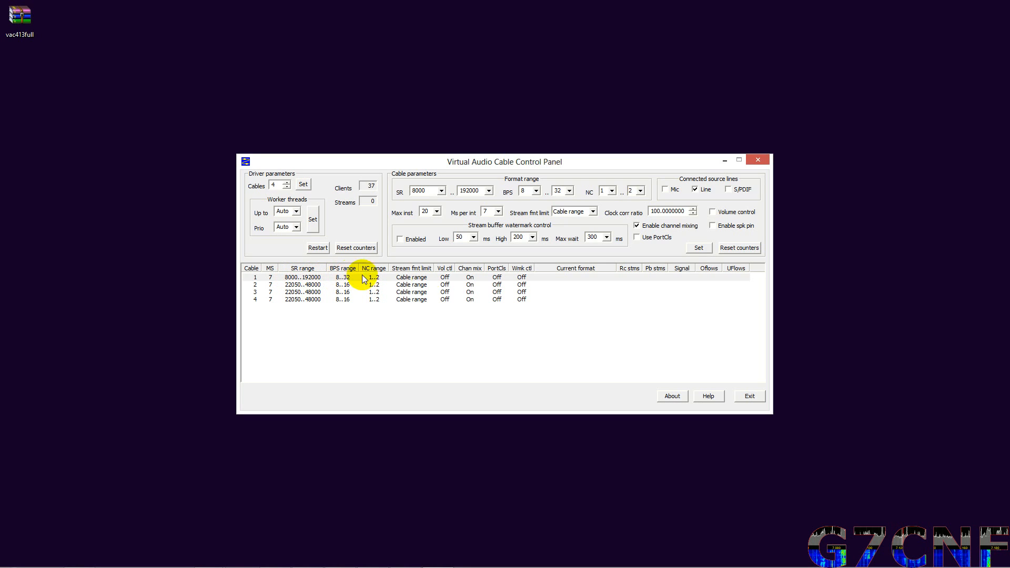
- Give cable 2 the 8000–192000 Hz, 8–32 bit range and apply it
{"action": "left_click", "coordinate": [308, 285]}
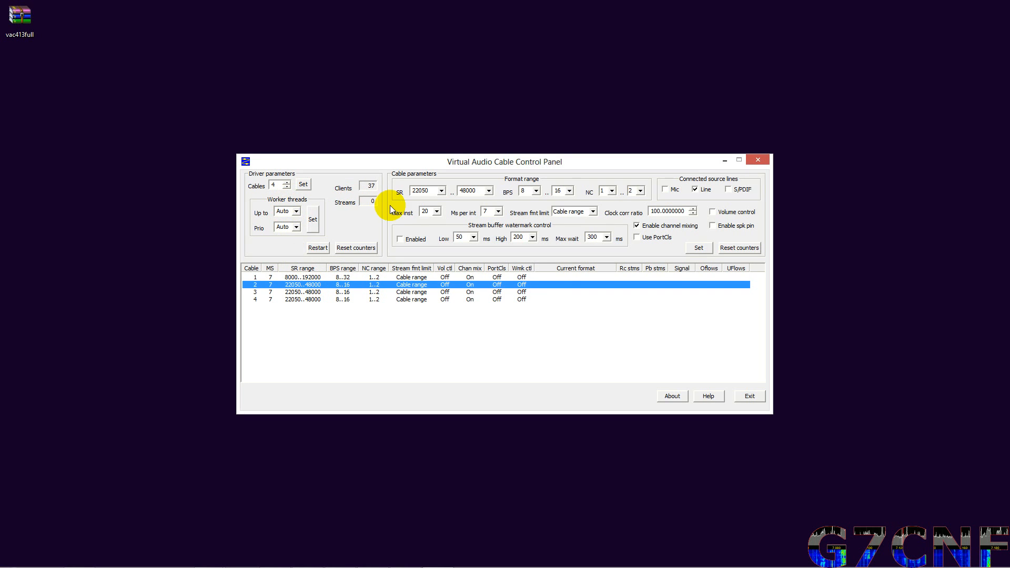
{"action": "left_click", "coordinate": [441, 192]}
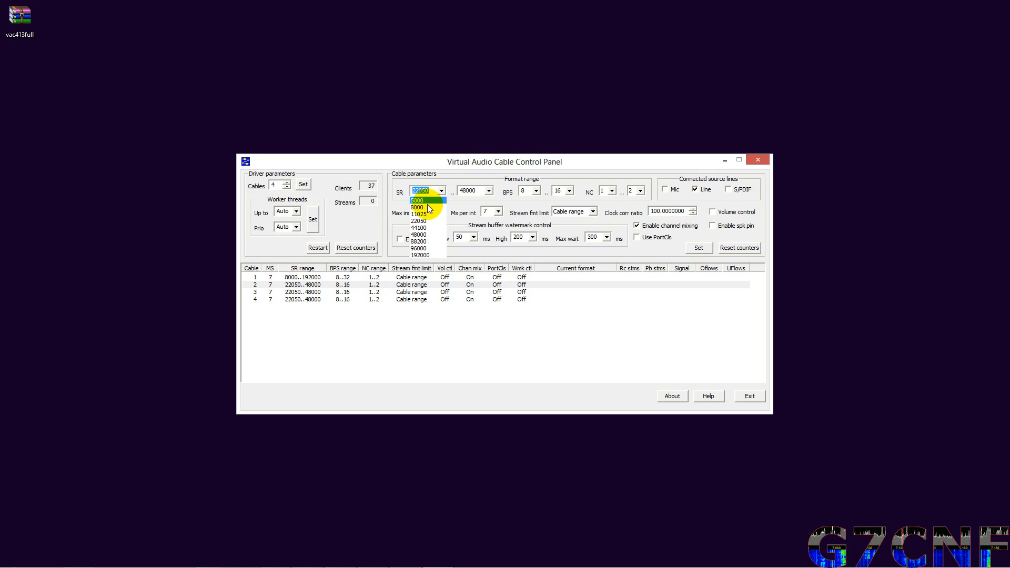
{"action": "left_click", "coordinate": [429, 209]}
{"action": "left_click", "coordinate": [489, 192]}
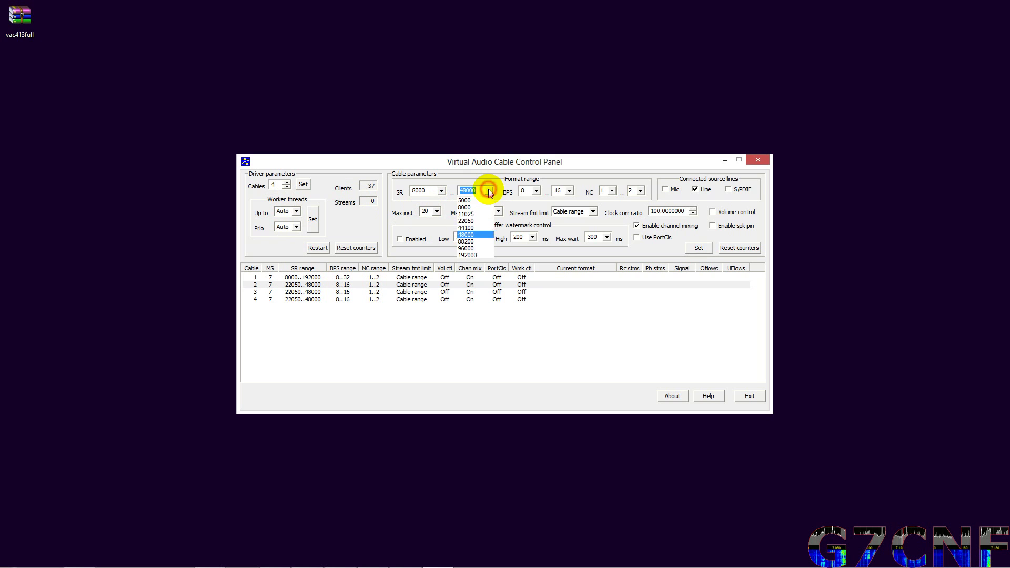
{"action": "left_click", "coordinate": [475, 257]}
{"action": "left_click", "coordinate": [568, 192]}
{"action": "left_click", "coordinate": [563, 221]}
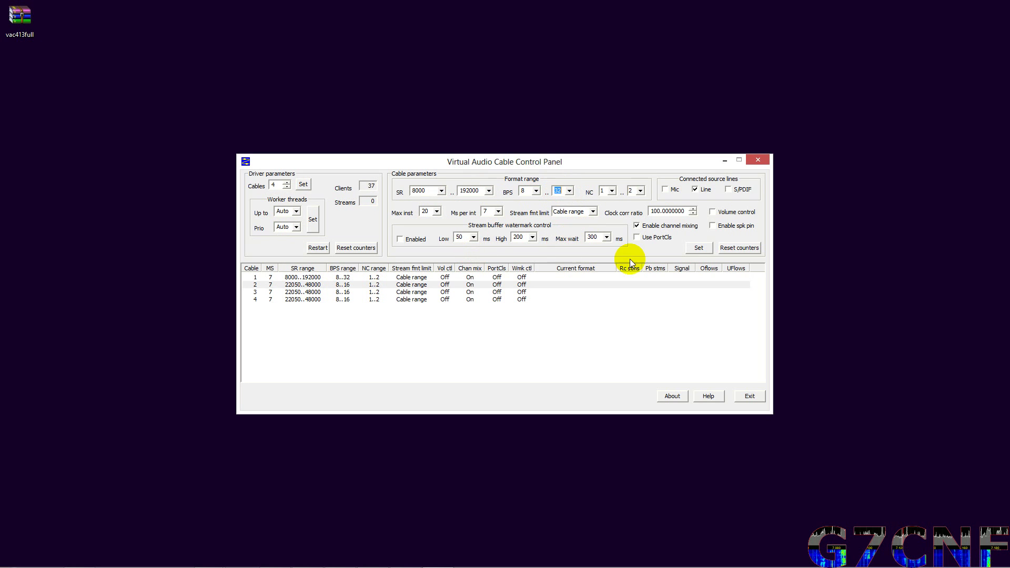
{"action": "left_click", "coordinate": [698, 249]}
- Give cable 3 the 8000–192000 Hz, 8–32 bit range and apply it
{"action": "left_click", "coordinate": [292, 292]}
{"action": "left_click", "coordinate": [442, 192]}
{"action": "left_click", "coordinate": [428, 209]}
{"action": "left_click", "coordinate": [489, 192]}
{"action": "left_click", "coordinate": [476, 245]}
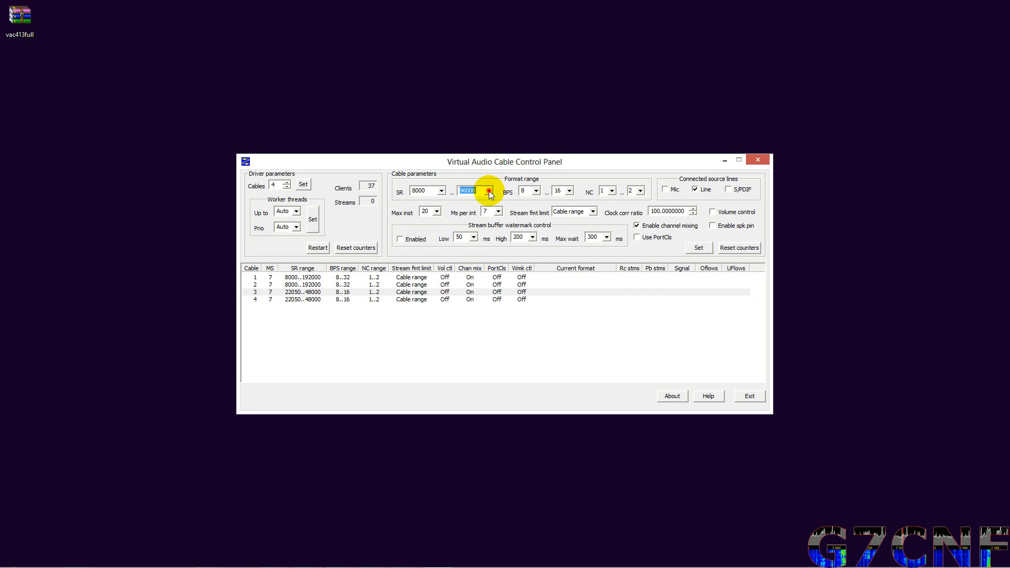
{"action": "left_click", "coordinate": [568, 192]}
{"action": "left_click", "coordinate": [562, 221]}
{"action": "left_click", "coordinate": [698, 248]}
- Give cable 4 the same range, restart the cable driver and close the control panel
{"action": "left_click", "coordinate": [293, 298]}
{"action": "left_click", "coordinate": [441, 192]}
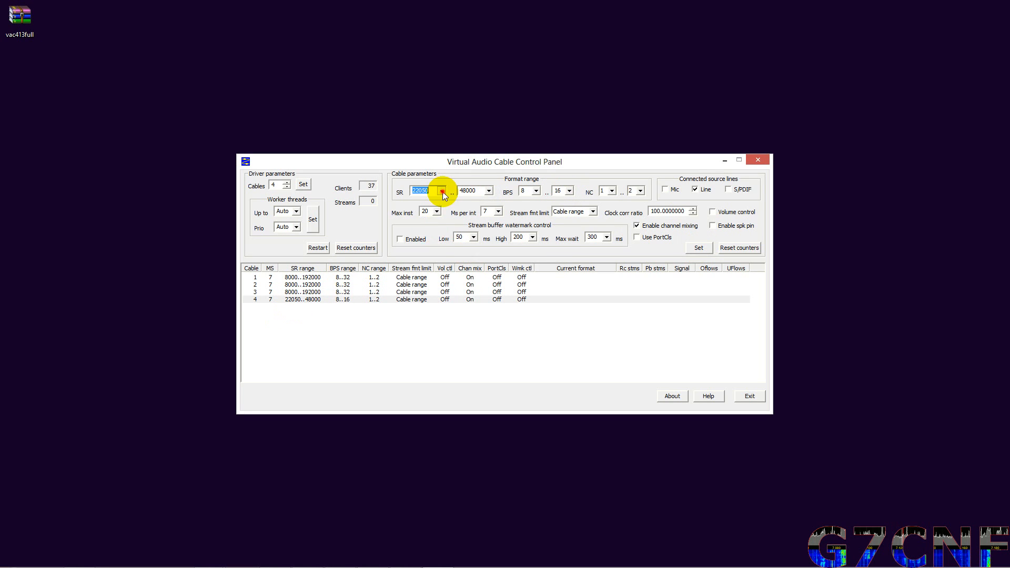
{"action": "left_click", "coordinate": [429, 208]}
{"action": "left_click", "coordinate": [489, 192]}
{"action": "left_click", "coordinate": [475, 257]}
{"action": "left_click", "coordinate": [568, 191]}
{"action": "left_click", "coordinate": [562, 222]}
{"action": "left_click", "coordinate": [699, 248]}
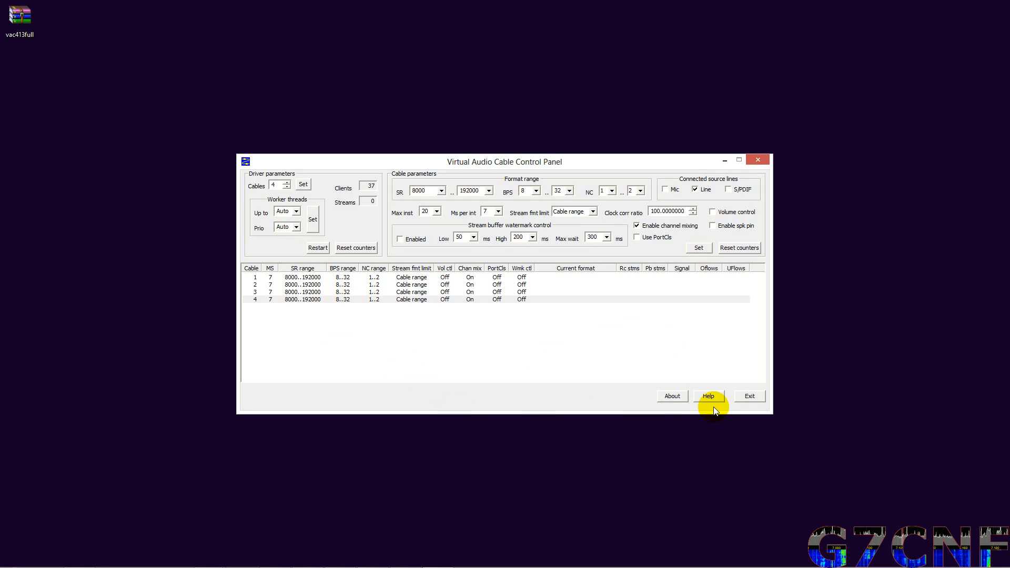
{"action": "left_click", "coordinate": [316, 248]}
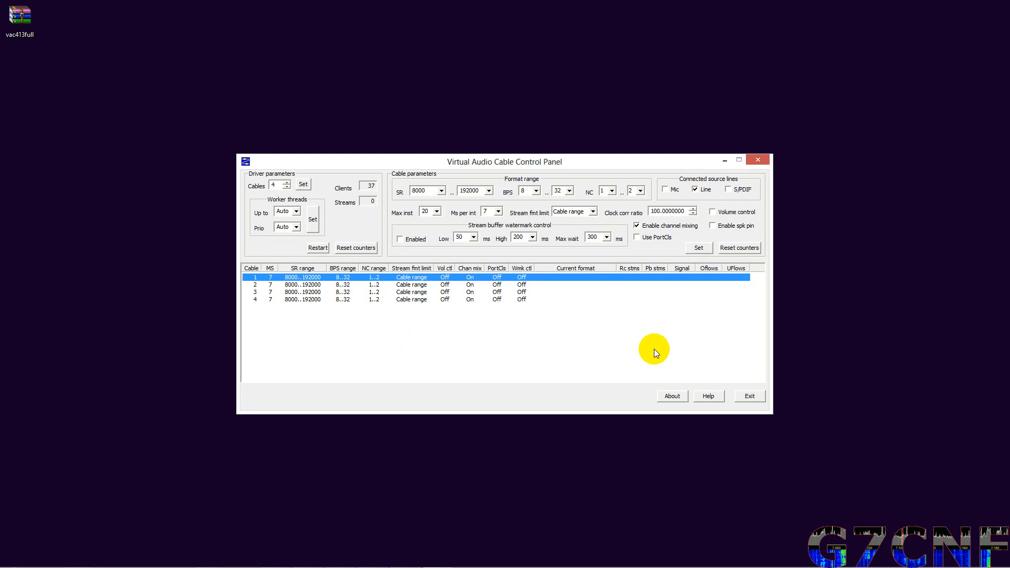
{"action": "left_click", "coordinate": [749, 396]}
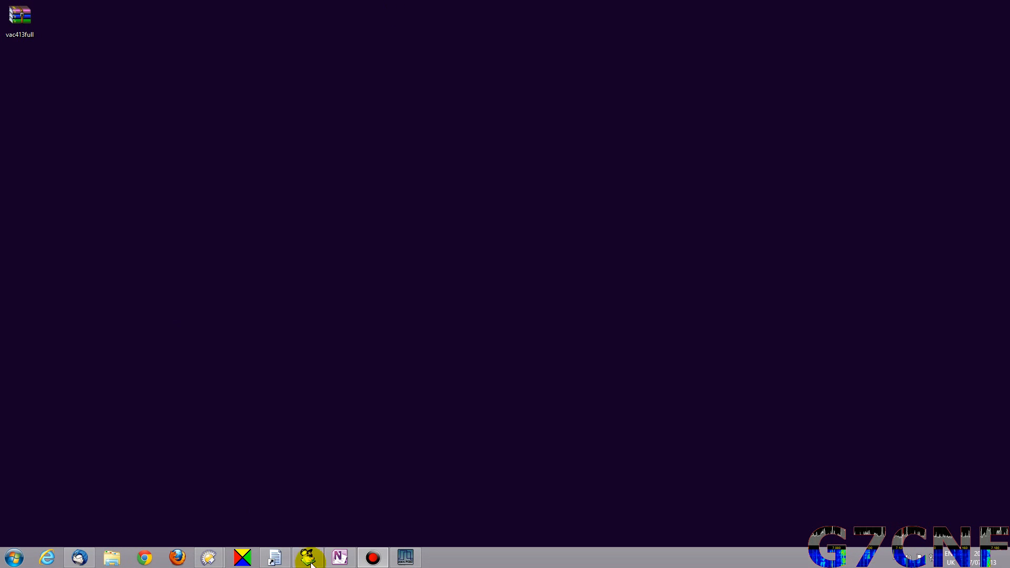
{"action": "mouse_move", "coordinate": [405, 560]}
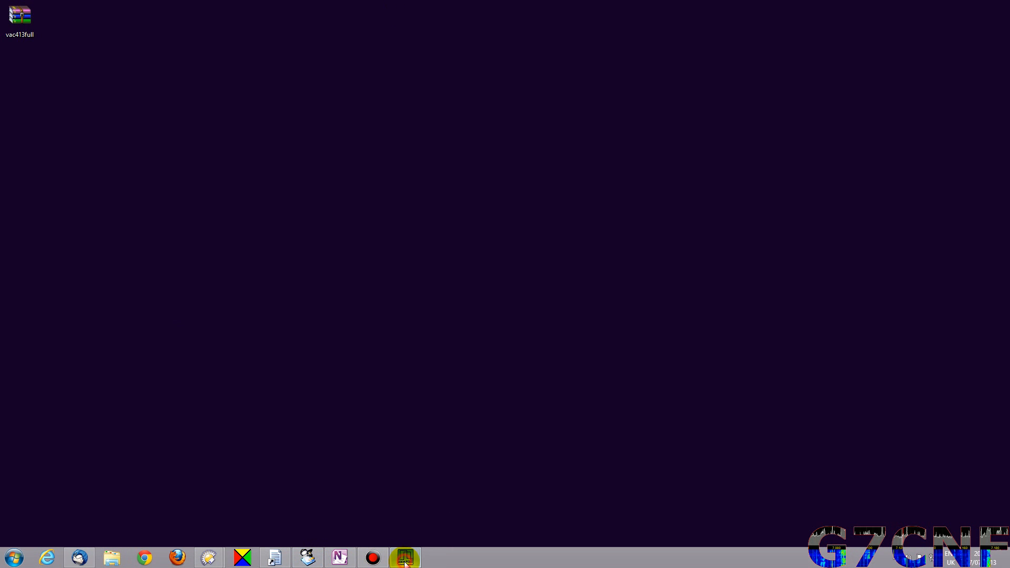
- In PowerSDR Setup > VAC 1, confirm the driver stays Windows WDM-KS, cancel, and close PowerSDR
{"action": "left_click", "coordinate": [405, 559]}
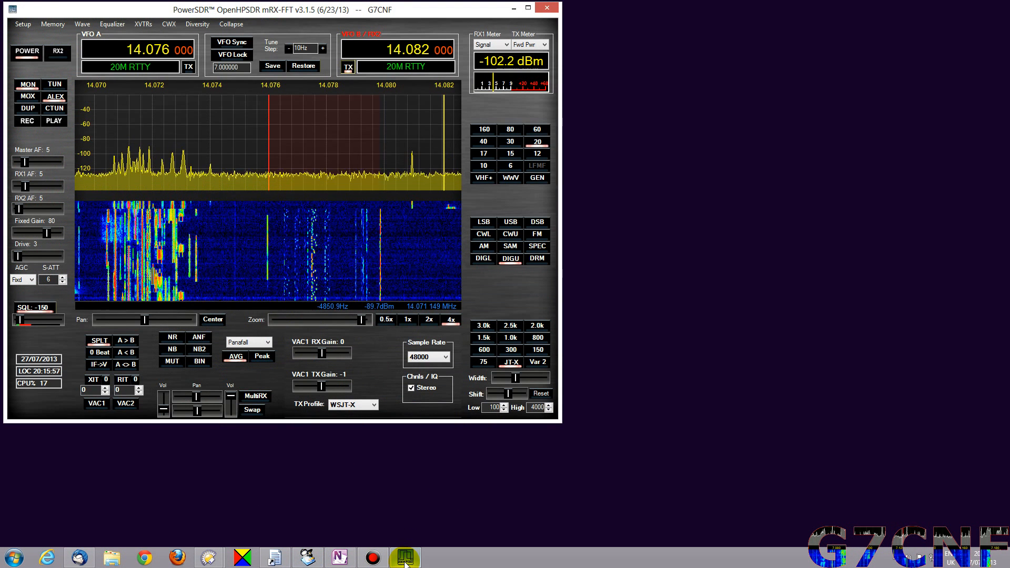
{"action": "left_click", "coordinate": [22, 25]}
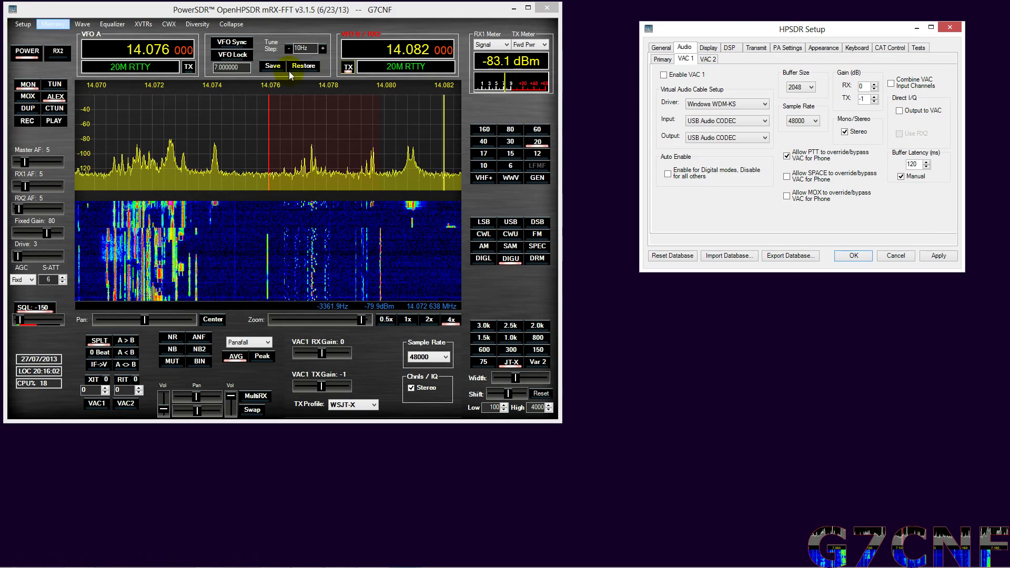
{"action": "left_click", "coordinate": [746, 105]}
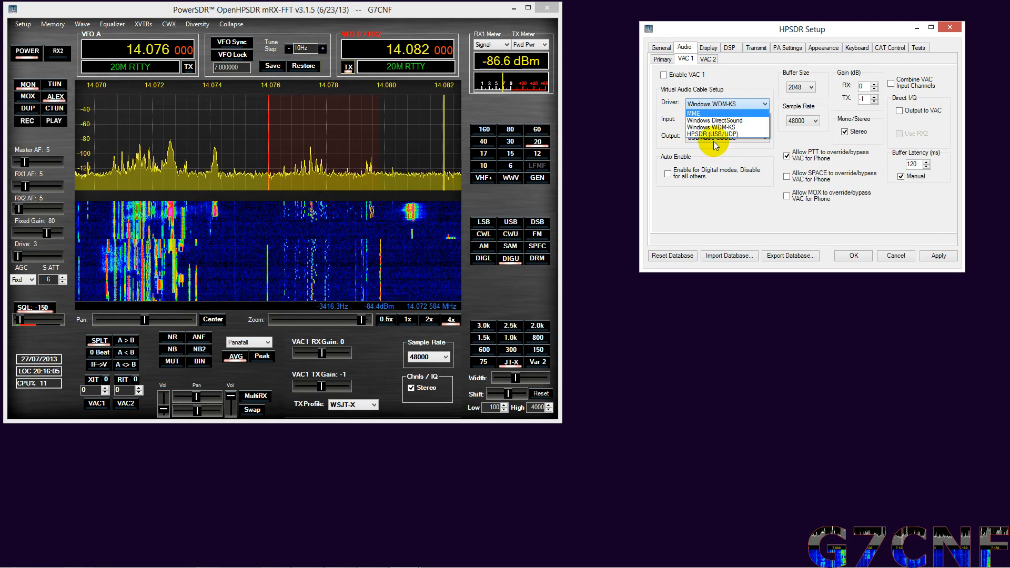
{"action": "left_click", "coordinate": [715, 125]}
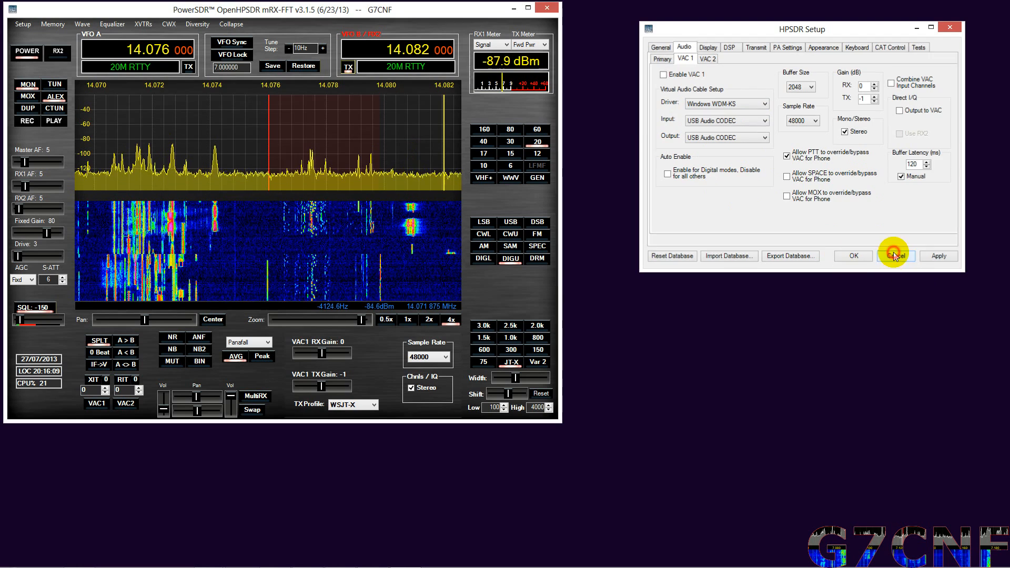
{"action": "left_click", "coordinate": [896, 255]}
{"action": "left_click", "coordinate": [547, 11]}
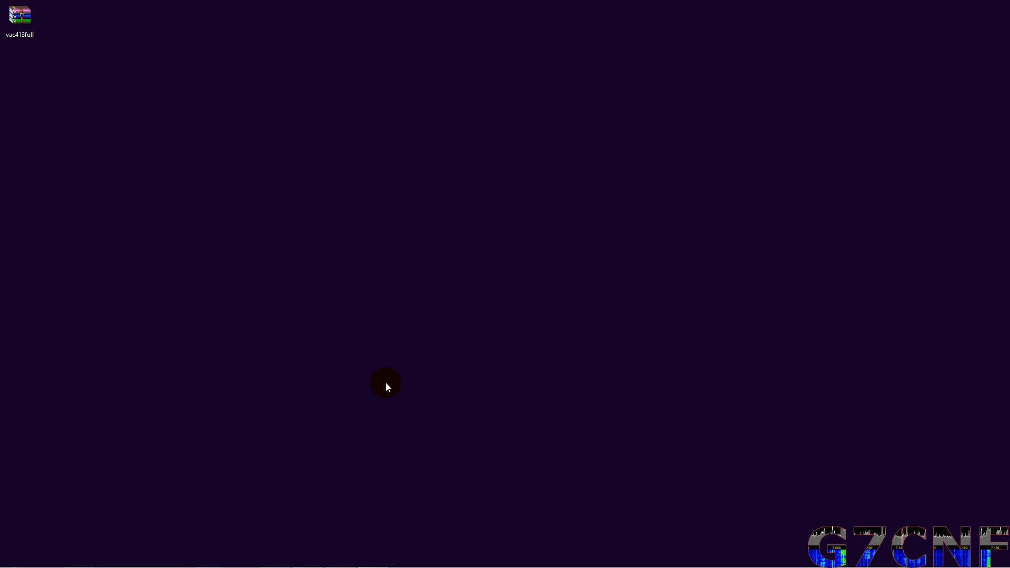
- Relaunch PowerSDR mRX from the desktop shortcut group
{"action": "double_click", "coordinate": [386, 384]}
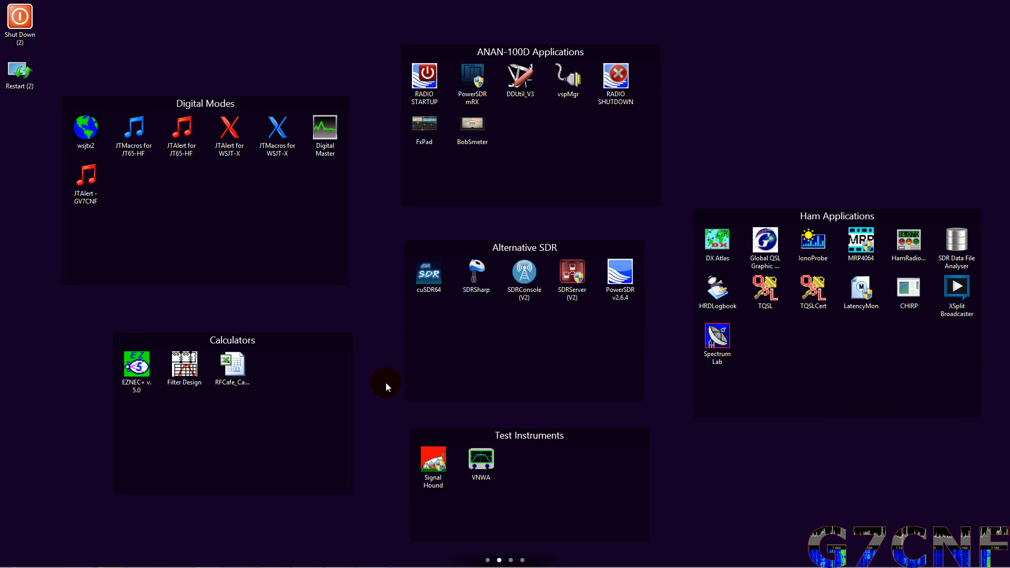
{"action": "double_click", "coordinate": [472, 83]}
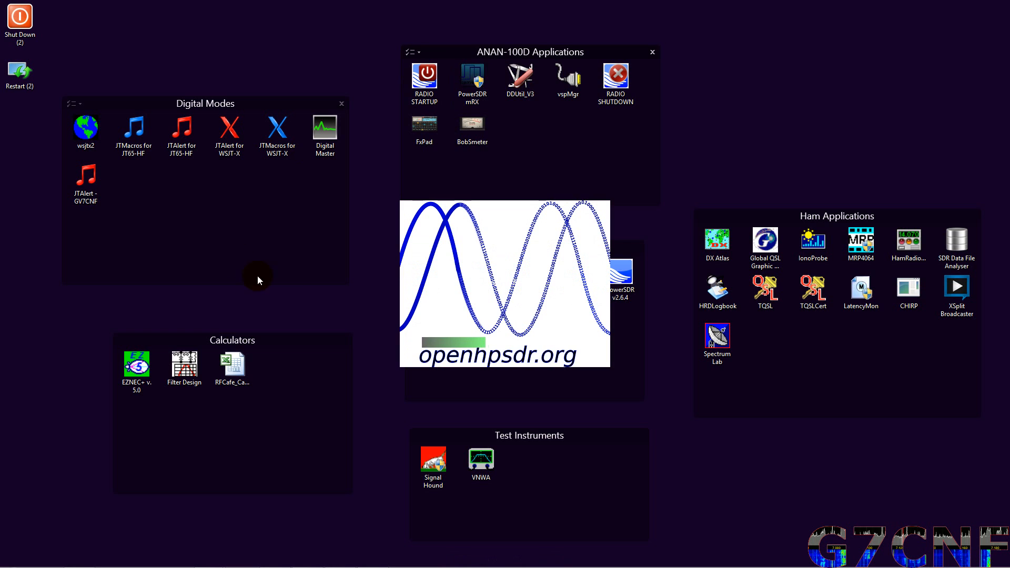
{"action": "left_click", "coordinate": [359, 516]}
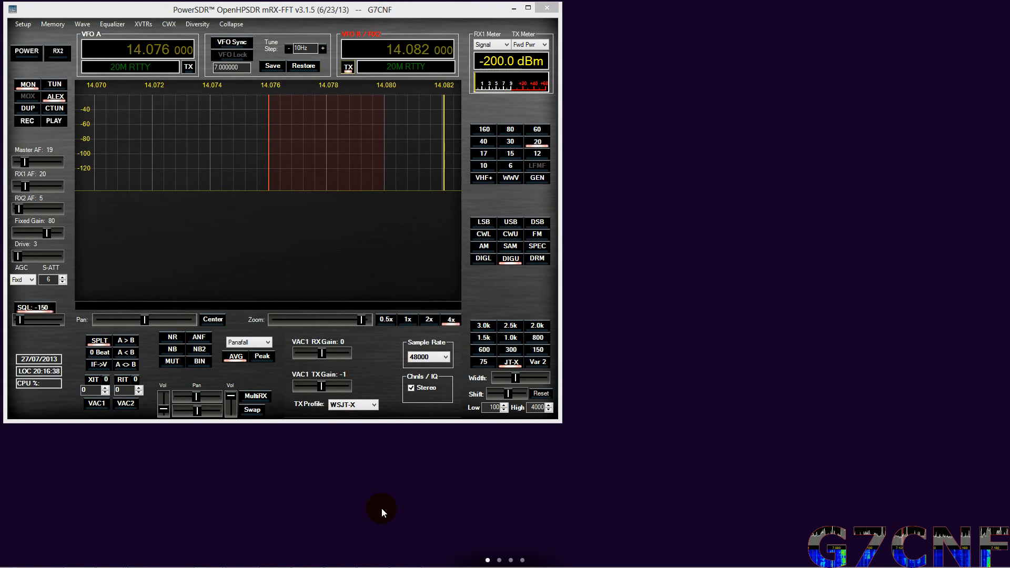
- Power the radio on, turn the master audio level fully down, and bring up HPSDR Setup
{"action": "left_click", "coordinate": [28, 52]}
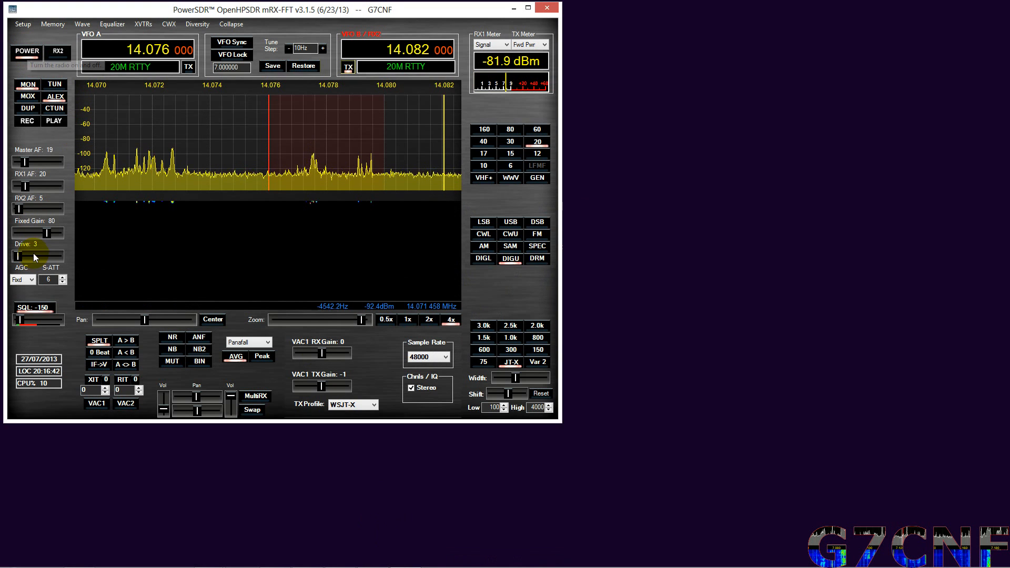
{"action": "left_click_drag", "start_coordinate": [26, 162], "coordinate": [17, 162]}
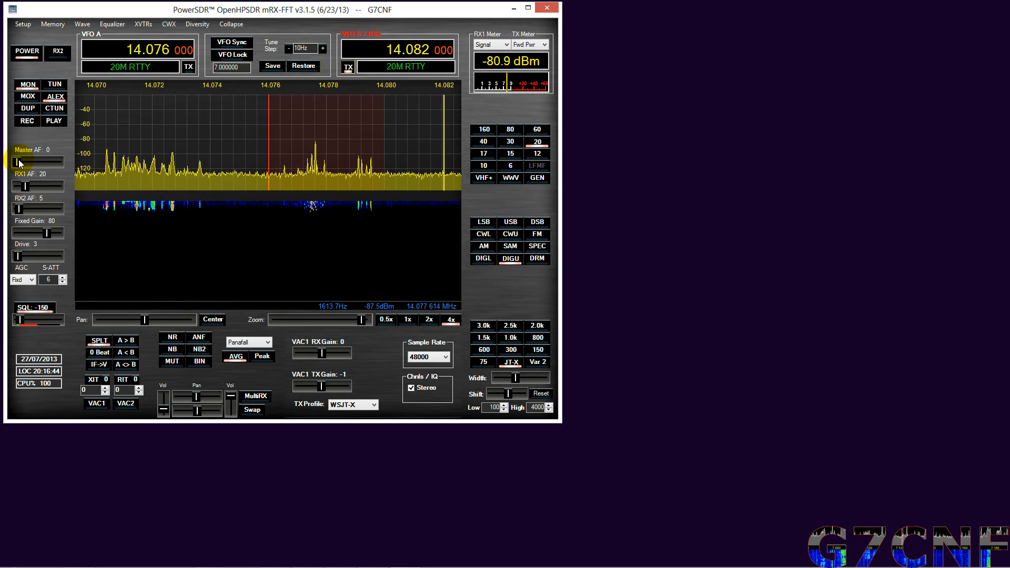
{"action": "left_click", "coordinate": [23, 24]}
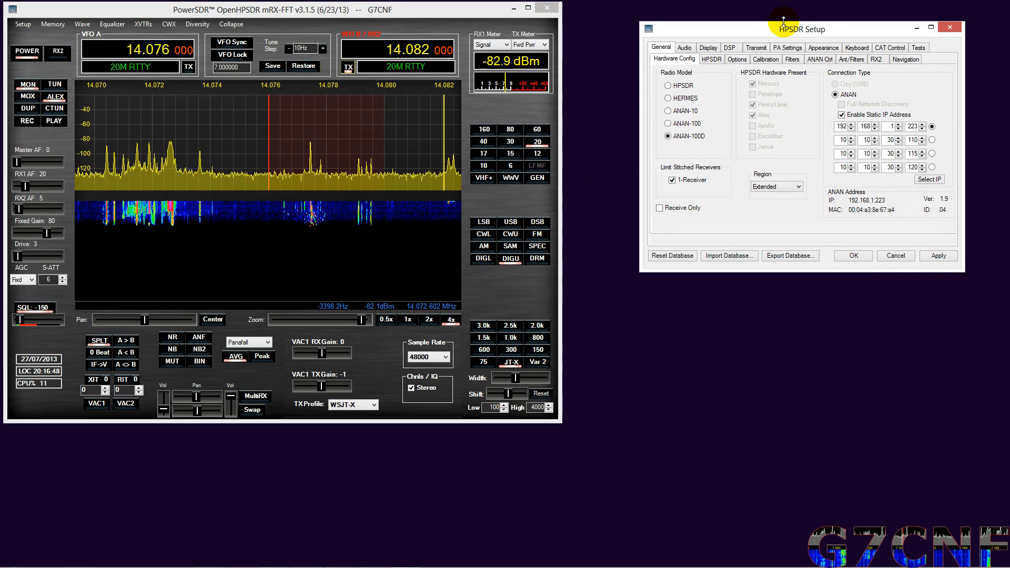
- Show the Audio > VAC 1 settings with Windows WDM-KS kept as the driver and the input device list shown
{"action": "mouse_move", "coordinate": [785, 32]}
{"action": "left_mouse_down"}
{"action": "mouse_move", "coordinate": [714, 53]}
{"action": "mouse_move", "coordinate": [740, 46]}
{"action": "left_mouse_up"}
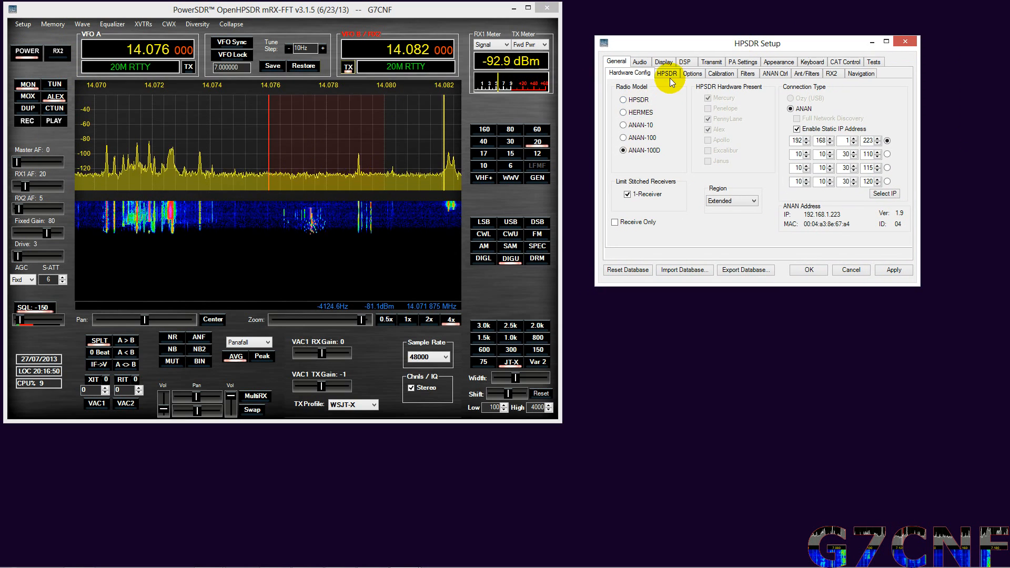
{"action": "left_click", "coordinate": [640, 61]}
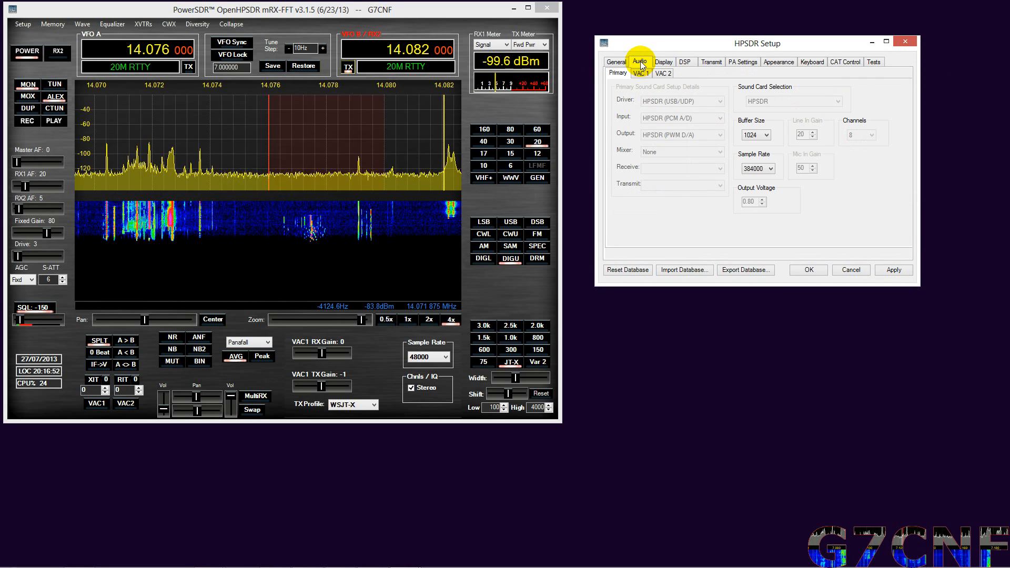
{"action": "left_click", "coordinate": [640, 73]}
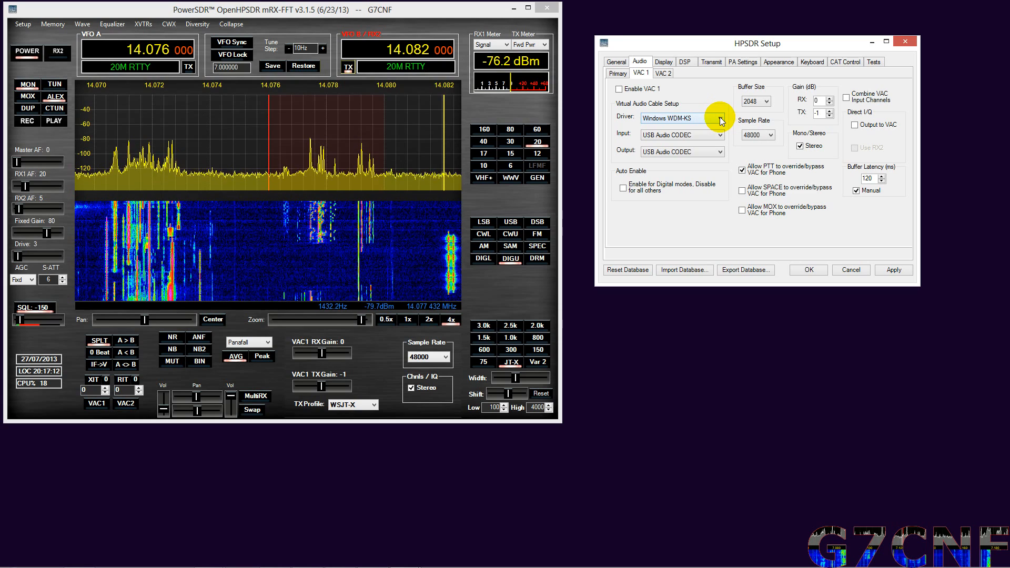
{"action": "left_click", "coordinate": [719, 121]}
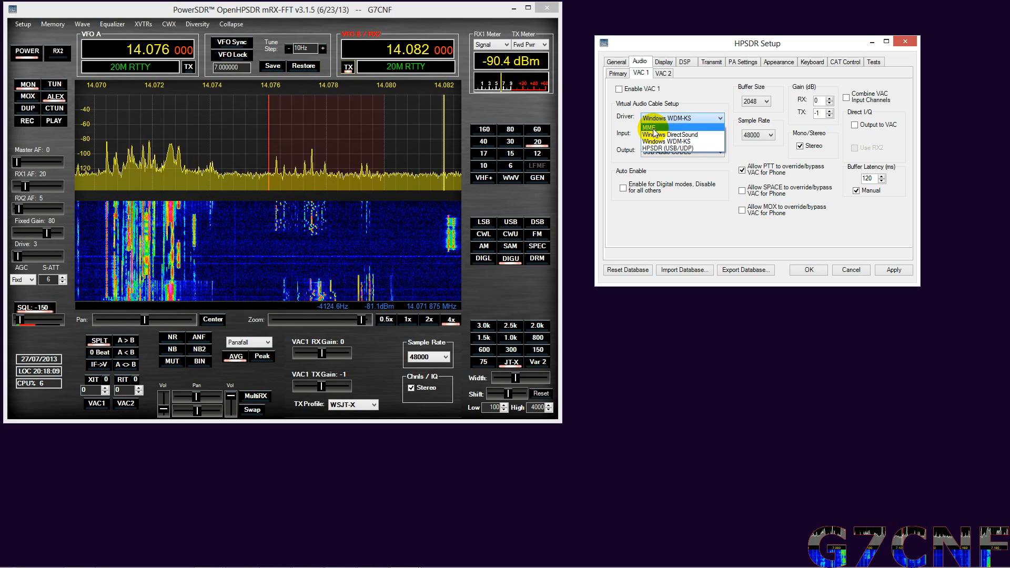
{"action": "left_click", "coordinate": [676, 157]}
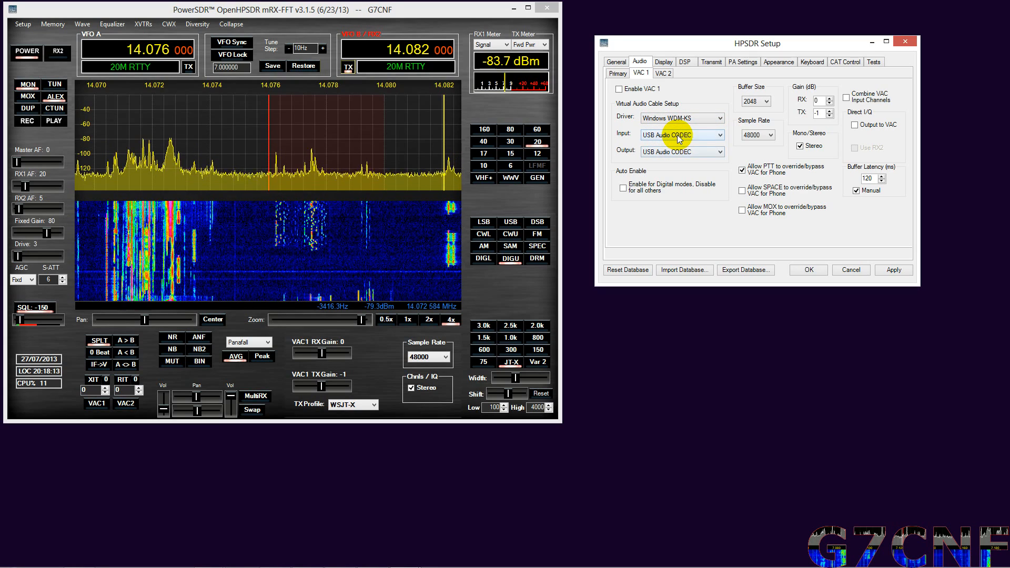
{"action": "left_click", "coordinate": [676, 134]}
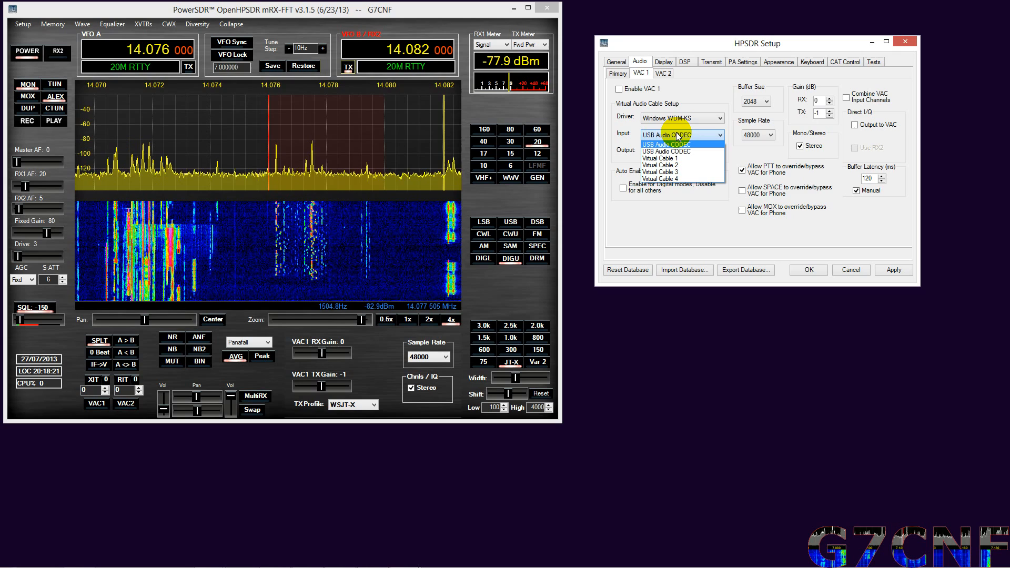
- Route VAC 1 input from Virtual Cable 2 and output to Virtual Cable 1, then move to VAC 2
{"action": "left_click", "coordinate": [650, 166]}
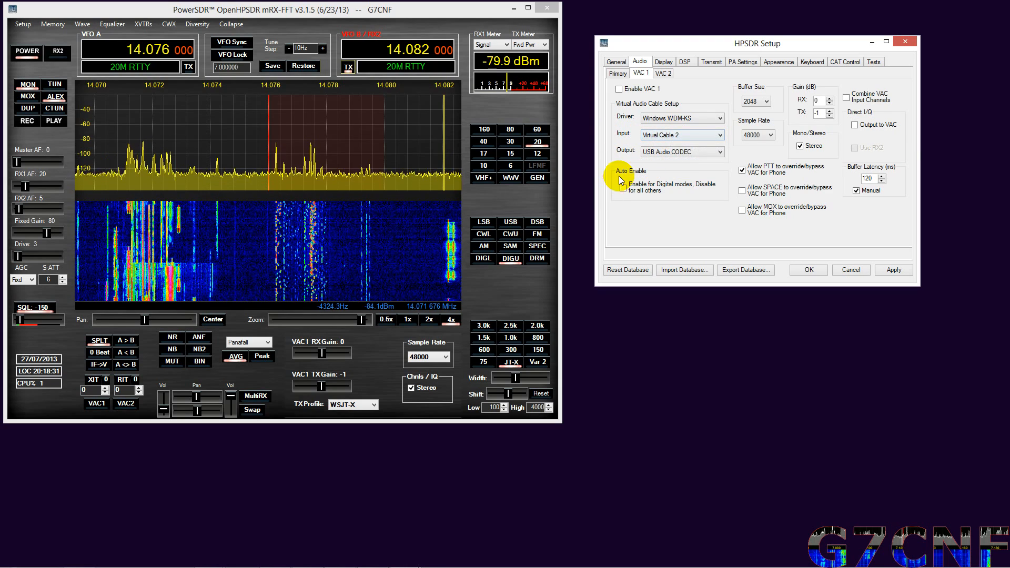
{"action": "left_click", "coordinate": [680, 153]}
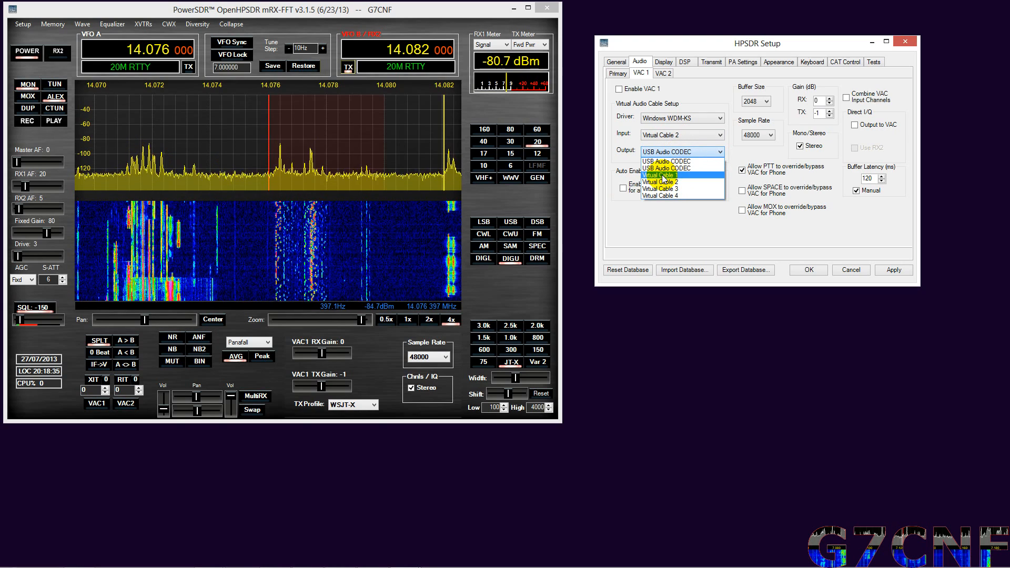
{"action": "left_click", "coordinate": [664, 176]}
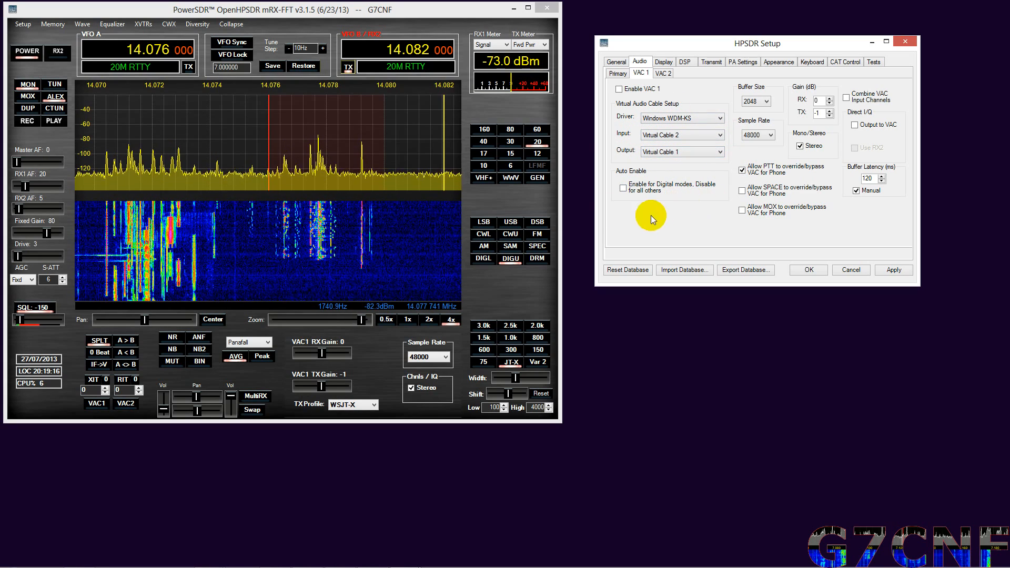
{"action": "left_click", "coordinate": [679, 135]}
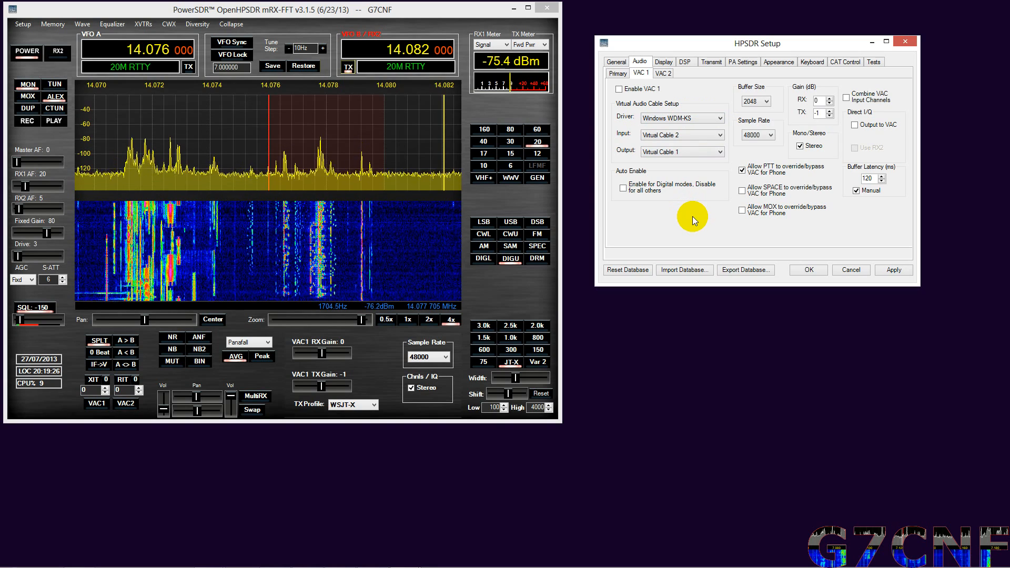
{"action": "left_click", "coordinate": [663, 73]}
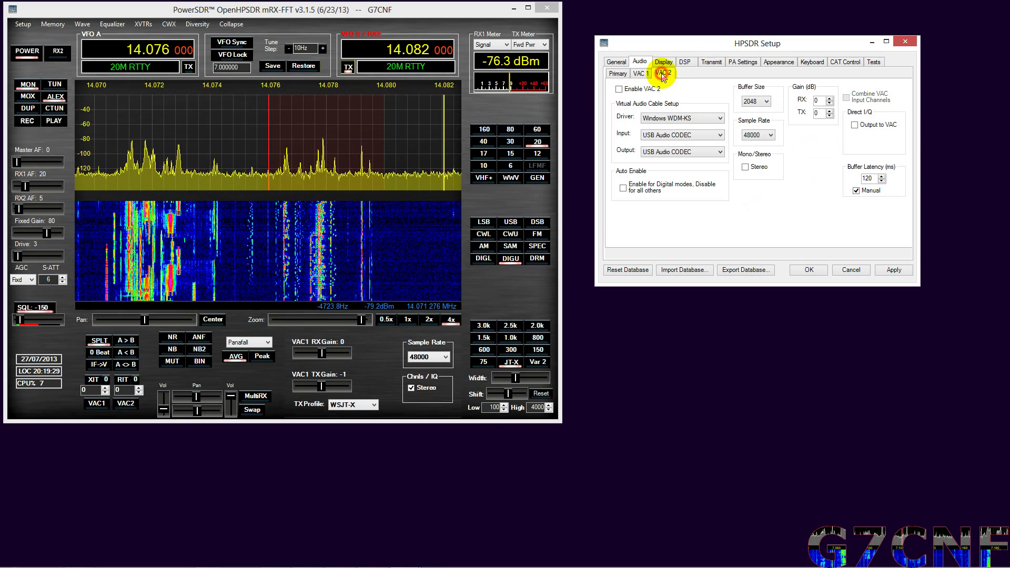
- Route VAC 2 input from Virtual Cable 4 and output to Virtual Cable 3, then enable VAC 1
{"action": "left_click", "coordinate": [693, 119]}
{"action": "left_click", "coordinate": [683, 137]}
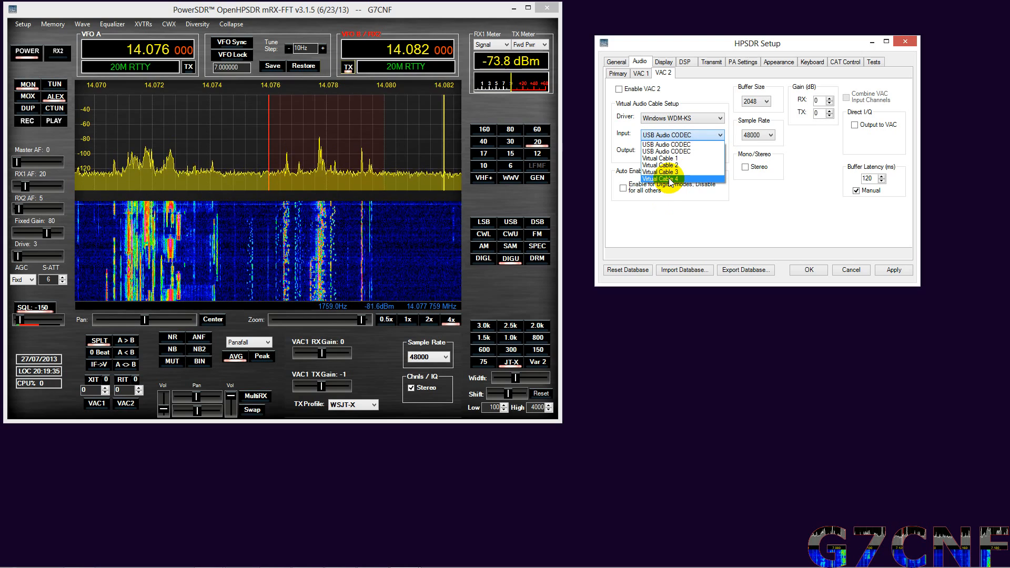
{"action": "left_click", "coordinate": [669, 180]}
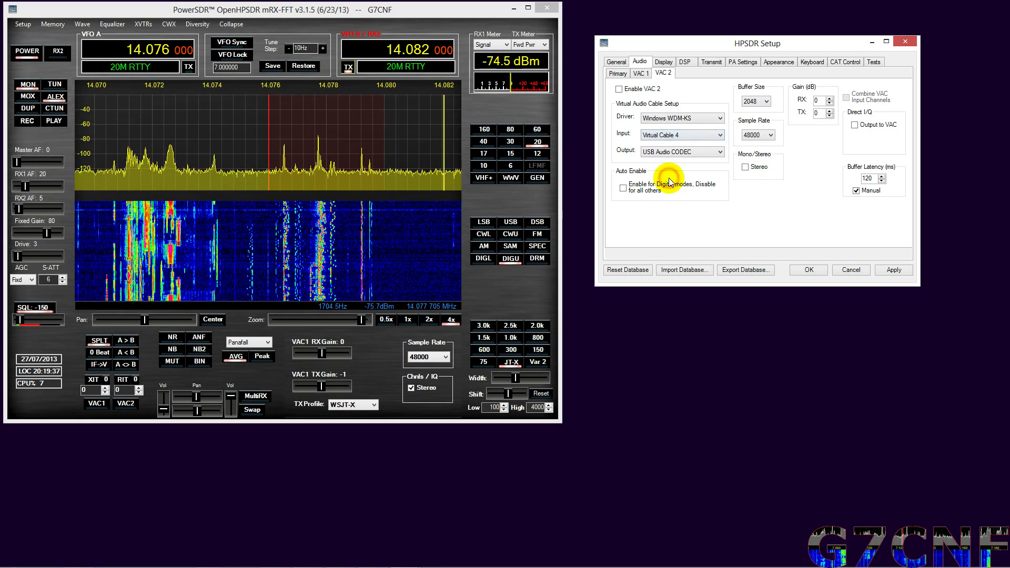
{"action": "left_click", "coordinate": [678, 152]}
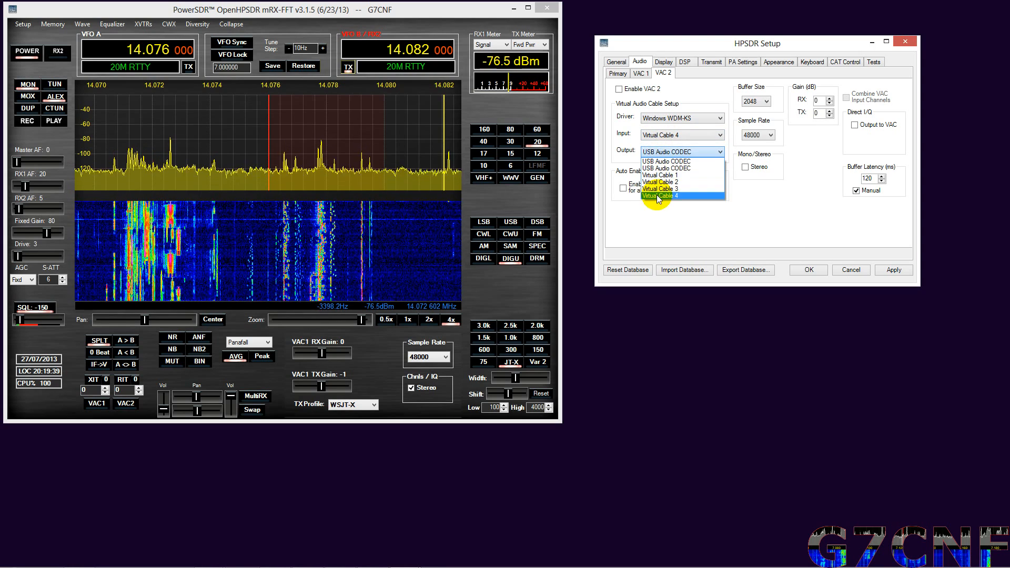
{"action": "left_click", "coordinate": [659, 190]}
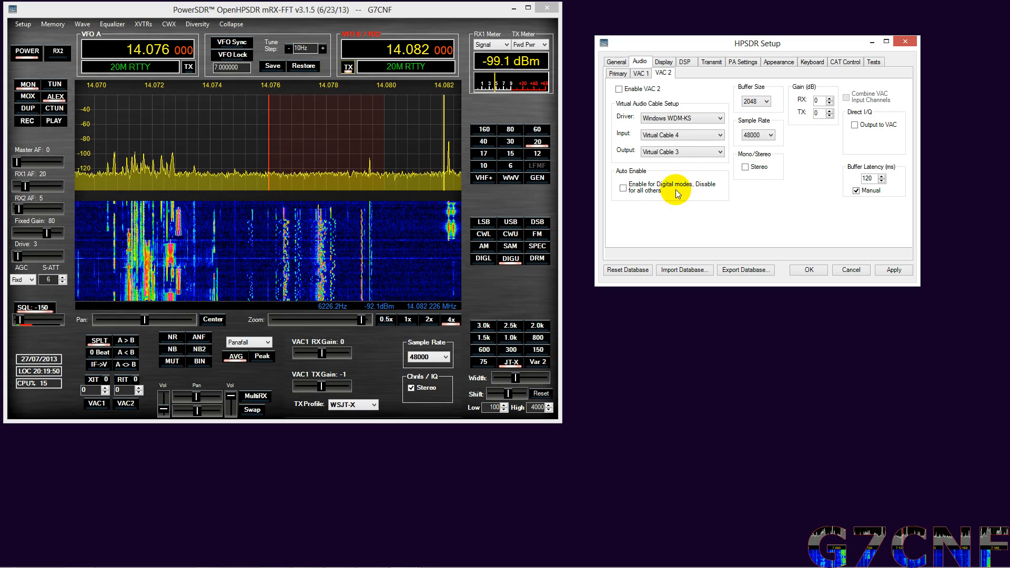
{"action": "left_click", "coordinate": [641, 73]}
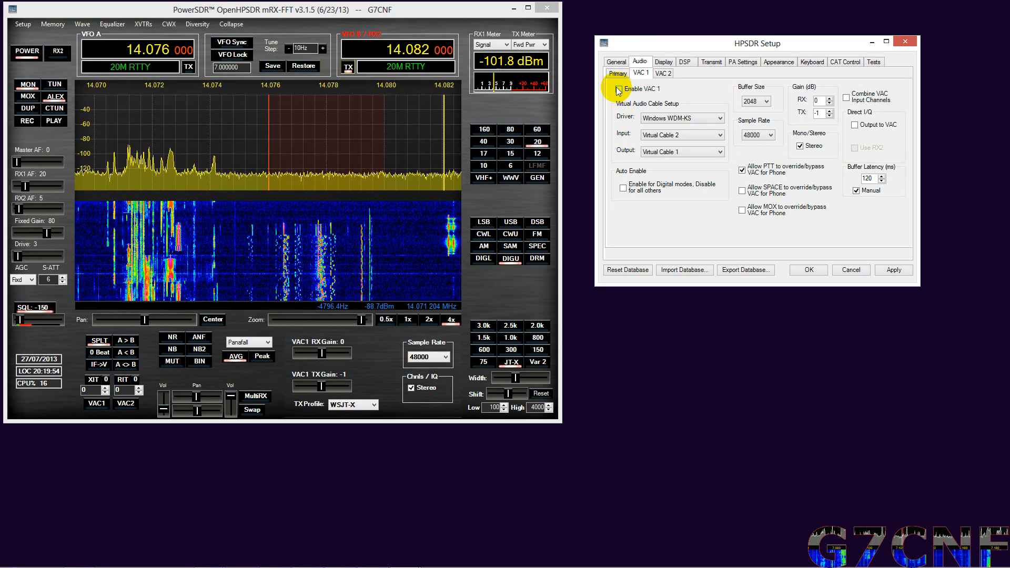
{"action": "left_click", "coordinate": [619, 90]}
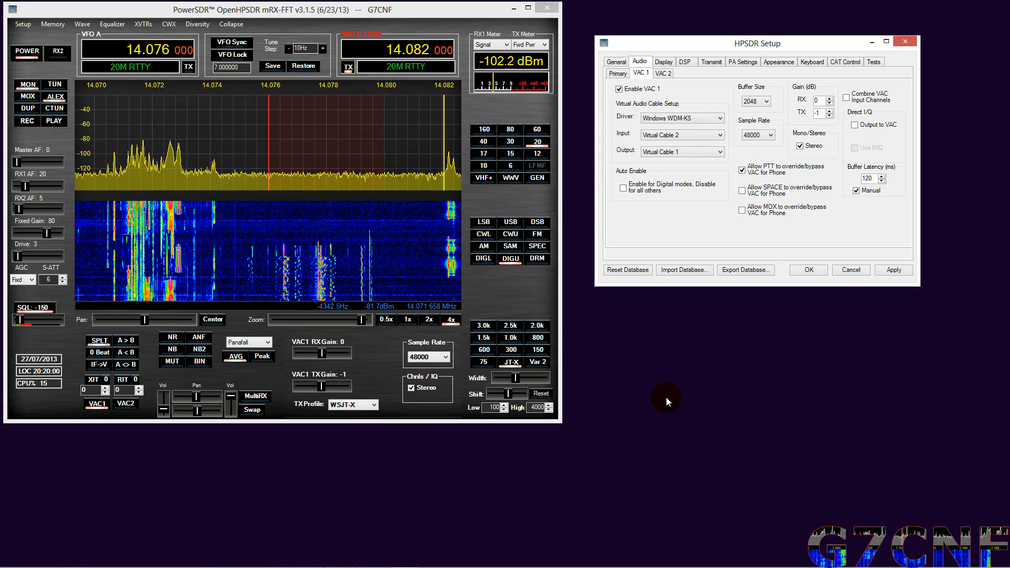
{"action": "left_click", "coordinate": [426, 357]}
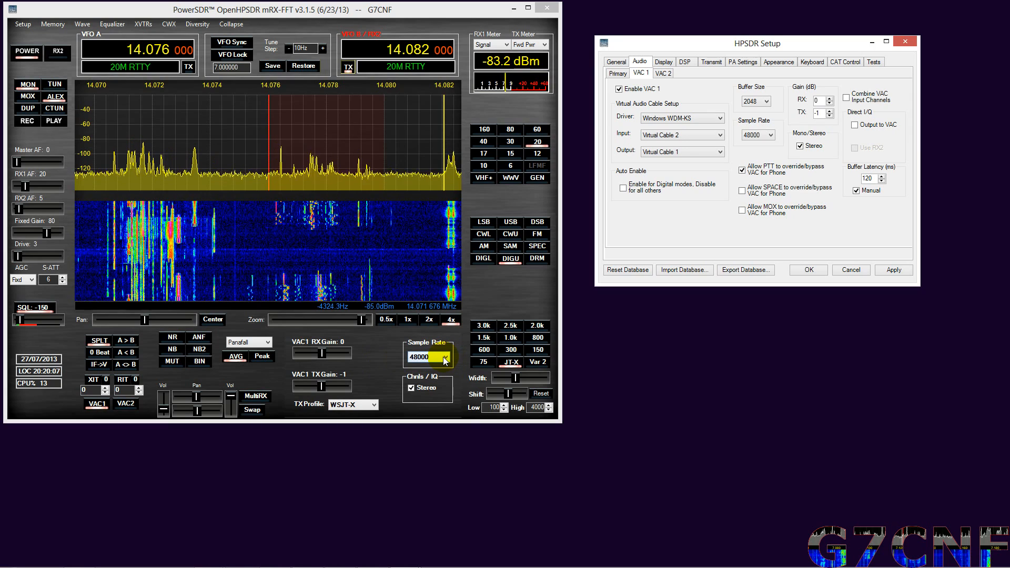
{"action": "left_click", "coordinate": [445, 358]}
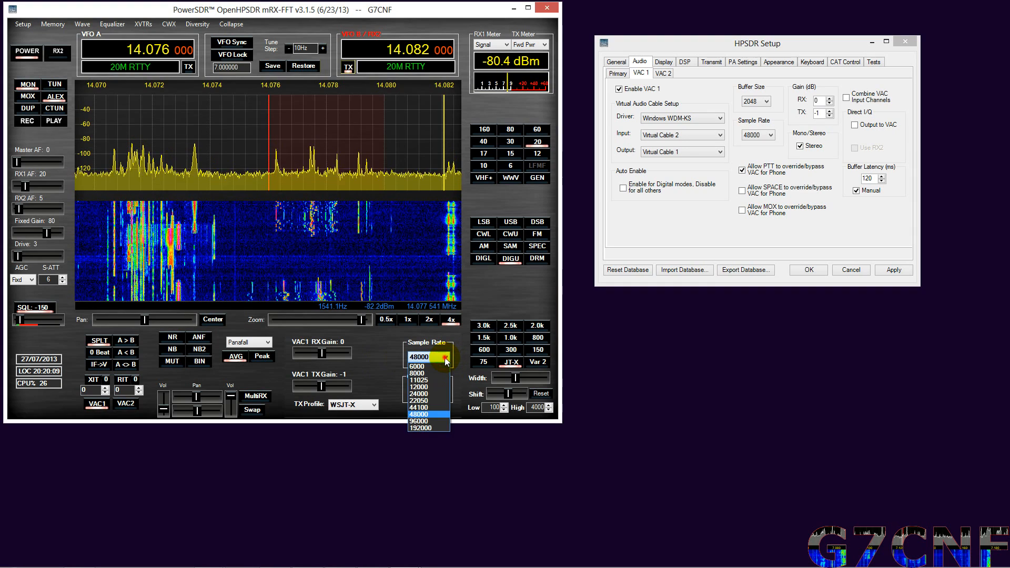
{"action": "left_click", "coordinate": [445, 358]}
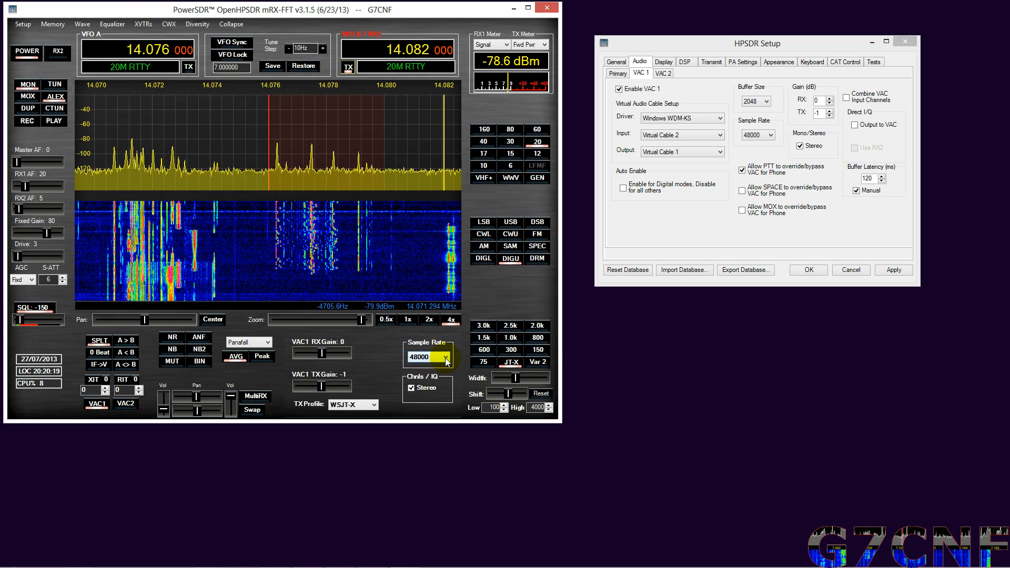
{"action": "left_click", "coordinate": [446, 360]}
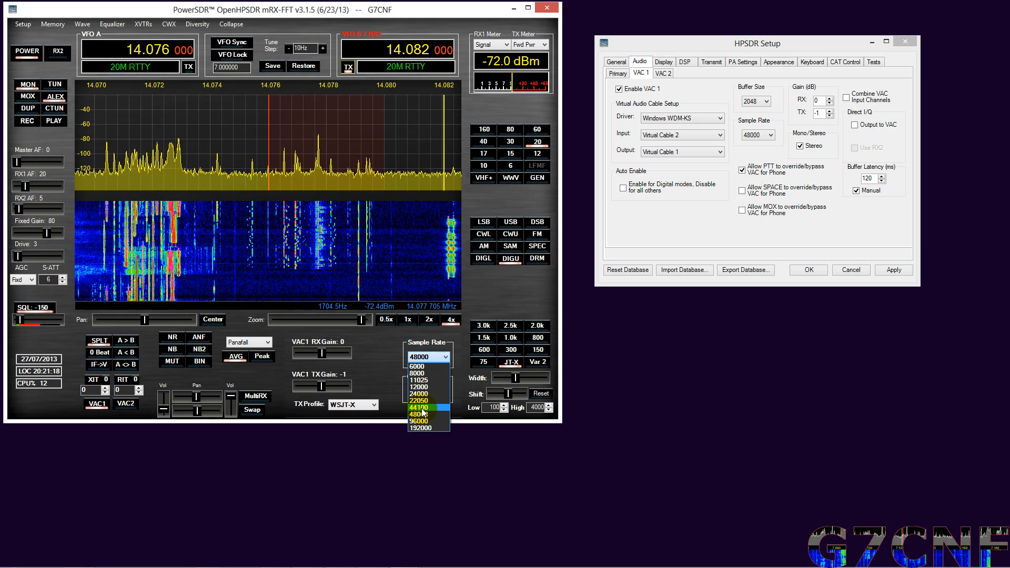
{"action": "left_click", "coordinate": [427, 373]}
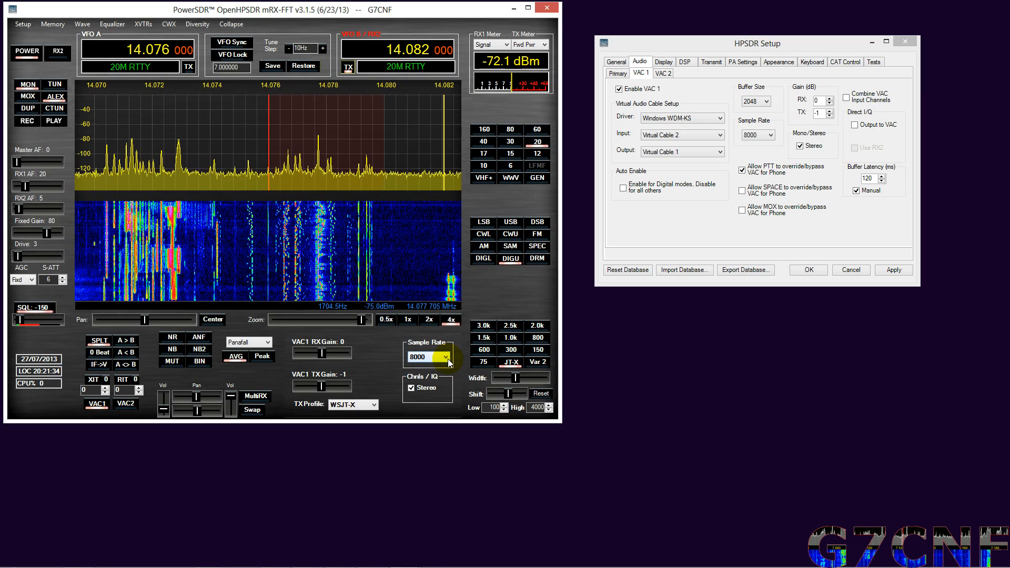
{"action": "left_click", "coordinate": [447, 359]}
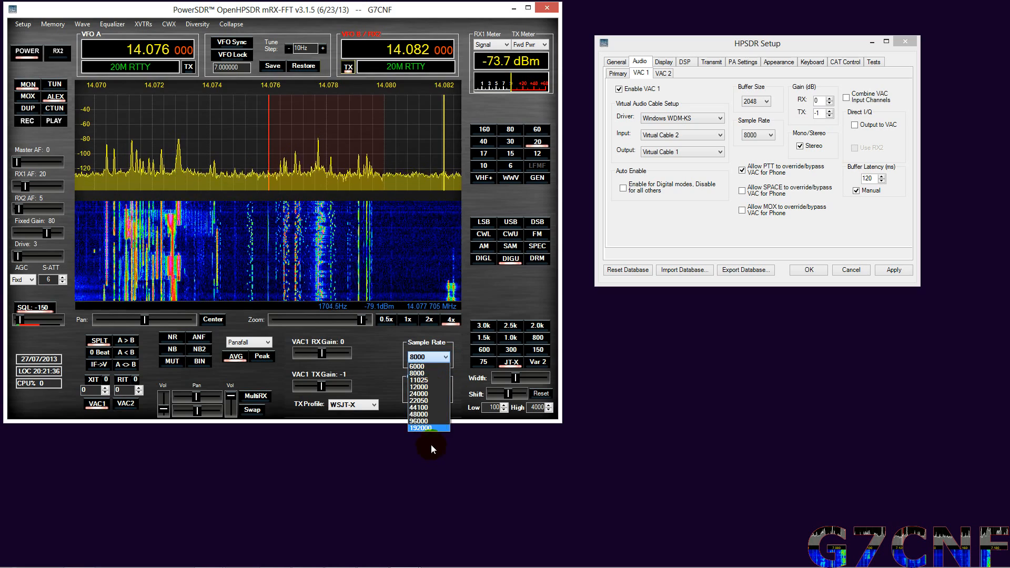
{"action": "left_click", "coordinate": [426, 415]}
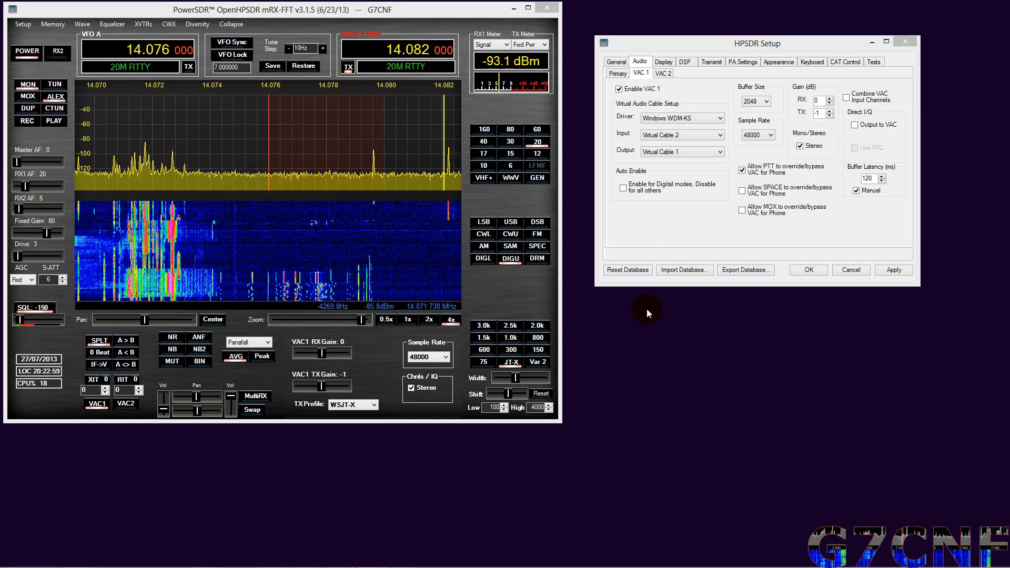
{"action": "double_click", "coordinate": [620, 428]}
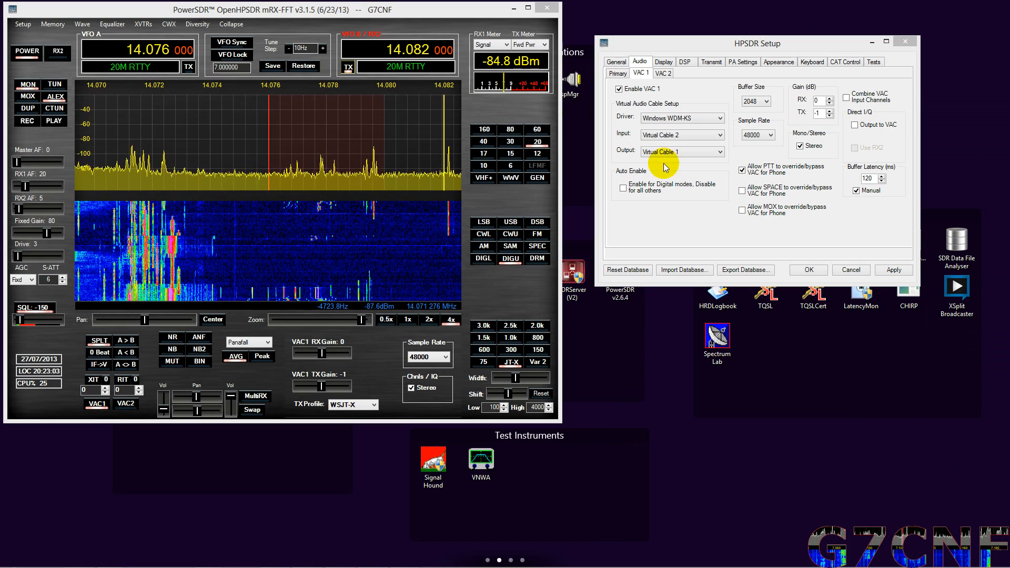
- Minimize PowerSDR, launch WSJT-X with JTAlert, and dismiss the untested Windows version warning
{"action": "left_click", "coordinate": [514, 8]}
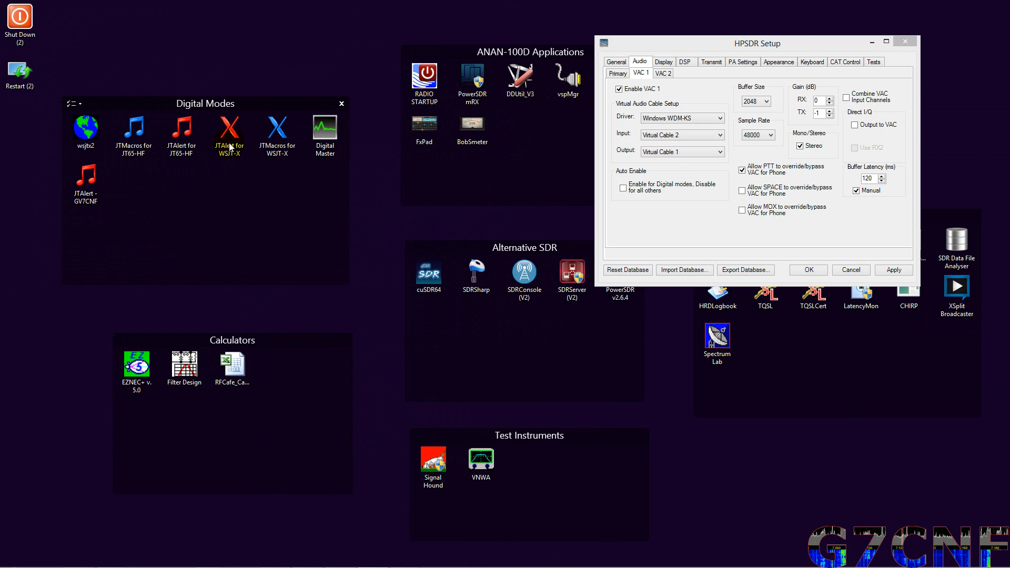
{"action": "double_click", "coordinate": [229, 130]}
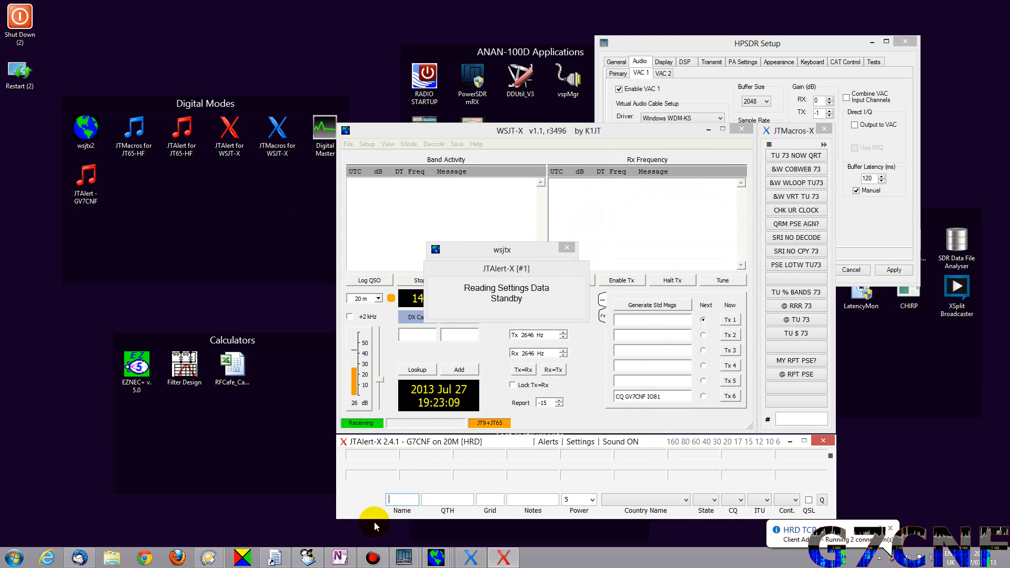
{"action": "double_click", "coordinate": [280, 524]}
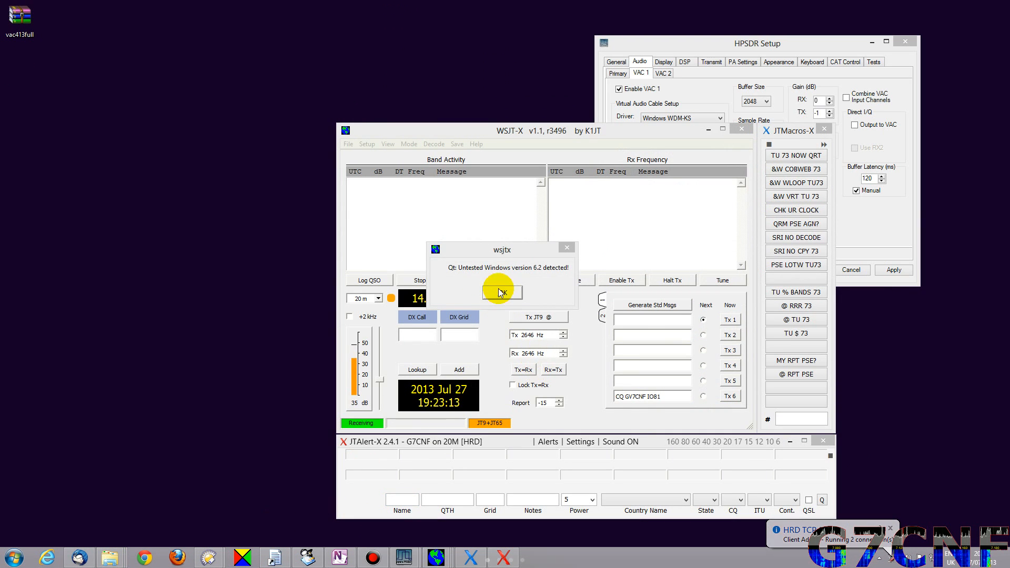
{"action": "left_click", "coordinate": [503, 293]}
{"action": "mouse_move", "coordinate": [404, 558]}
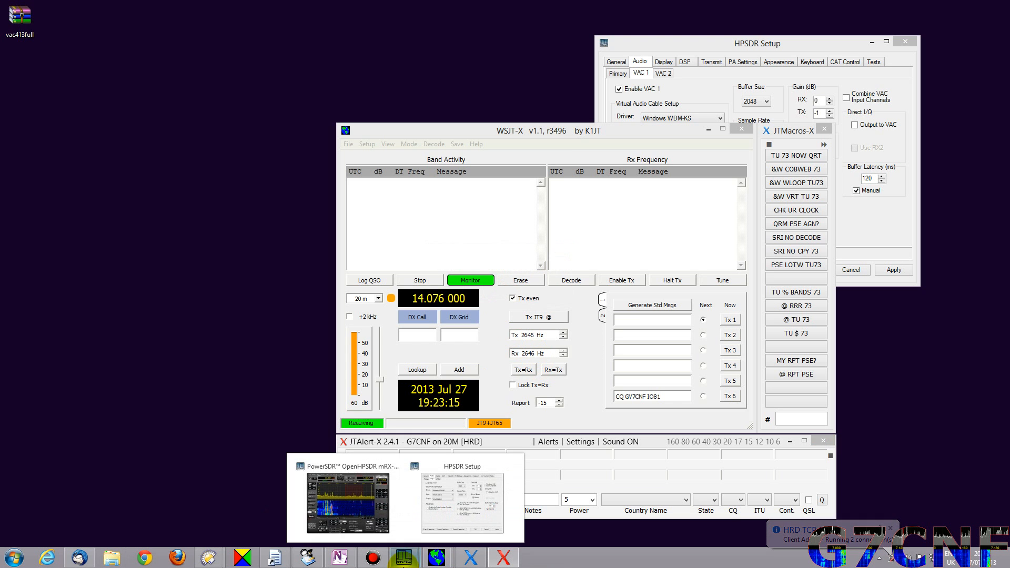
- Restore PowerSDR and move WSJT-X right, clear of the radio controls
{"action": "left_click", "coordinate": [336, 497]}
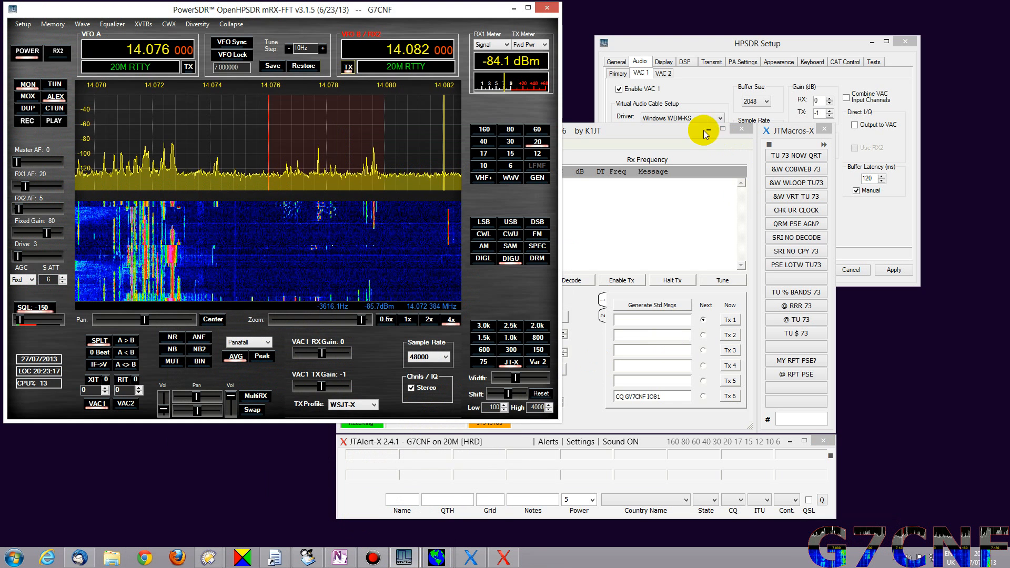
{"action": "left_click", "coordinate": [647, 133]}
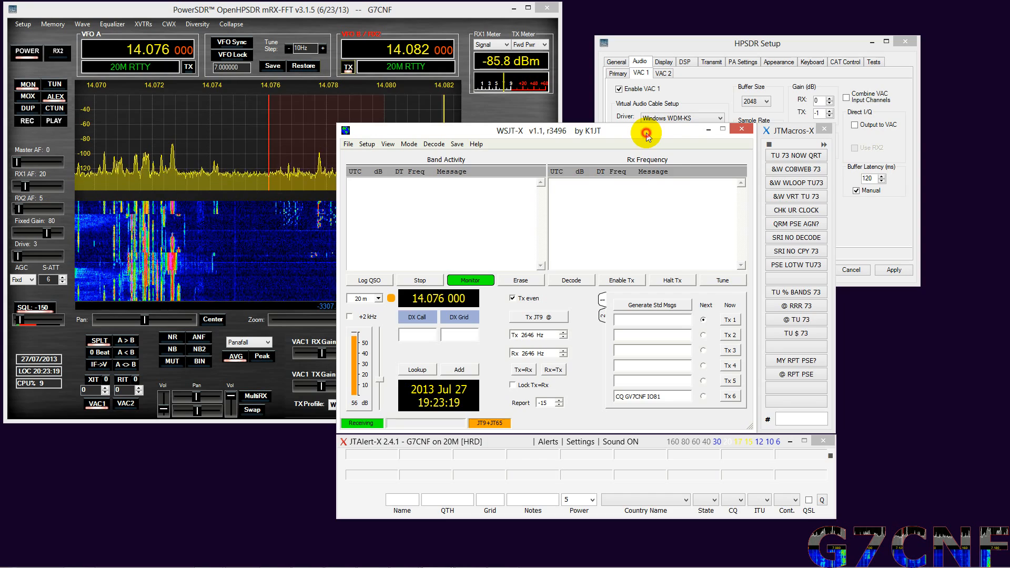
{"action": "left_click_drag", "start_coordinate": [647, 132], "coordinate": [719, 124]}
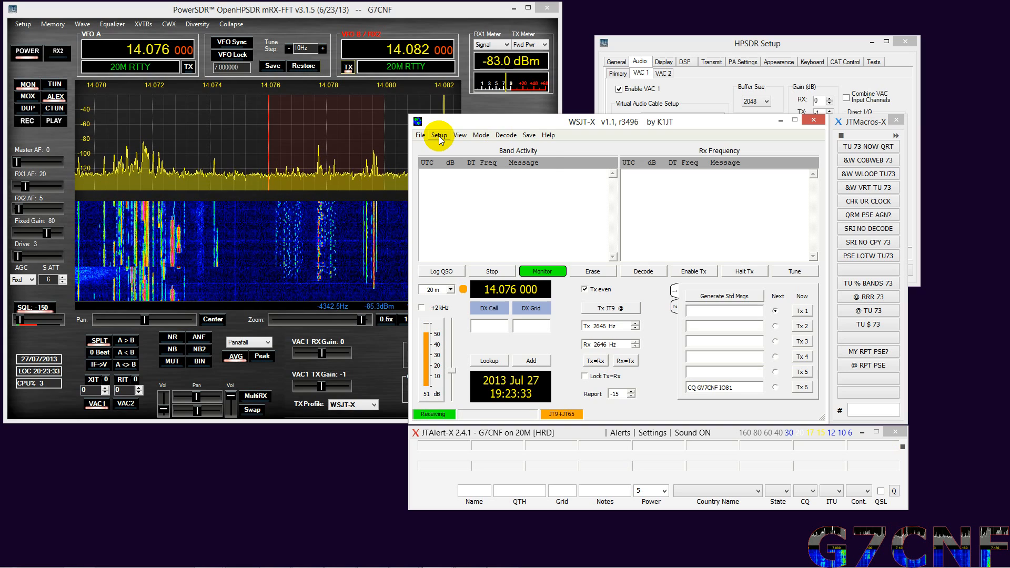
{"action": "left_click", "coordinate": [439, 135]}
- Set WSJT-X Audio In to 54 WDM-KS Virtual Cable 1 and Audio Out to 55 WDM-KS Virtual Cable 2, then OK
{"action": "left_click", "coordinate": [462, 150]}
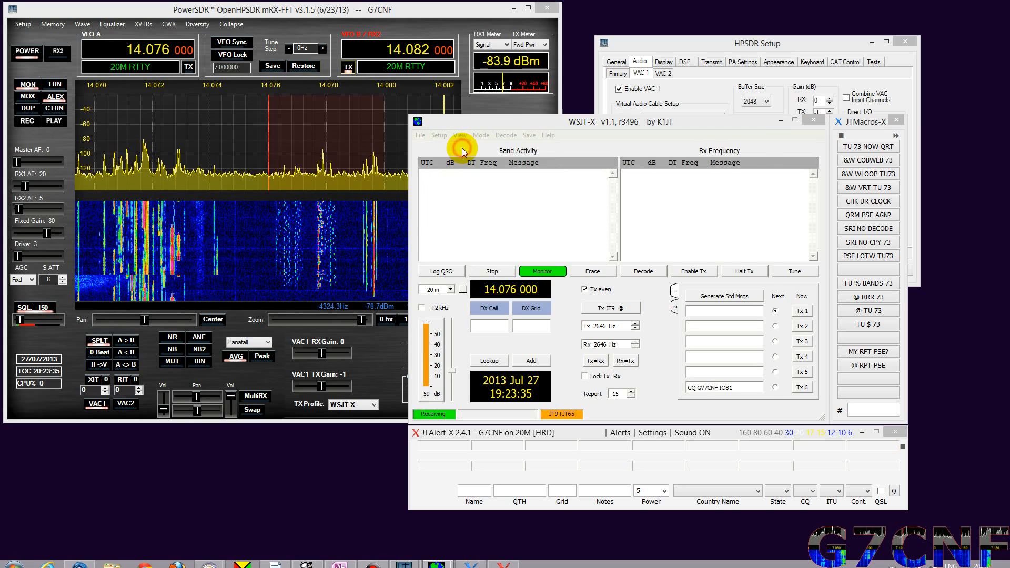
{"action": "left_click_drag", "start_coordinate": [560, 138], "coordinate": [535, 80]}
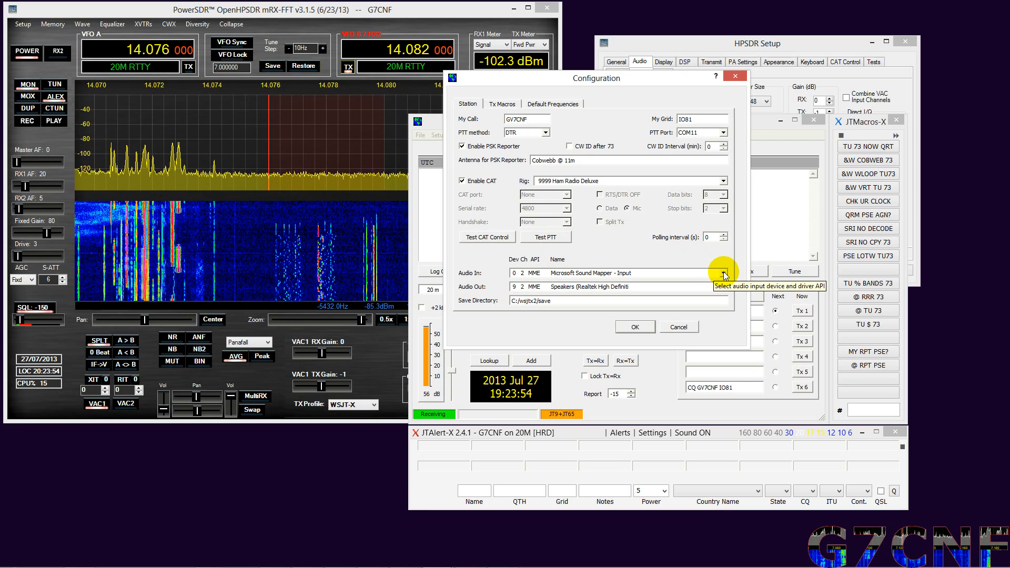
{"action": "left_click", "coordinate": [724, 273]}
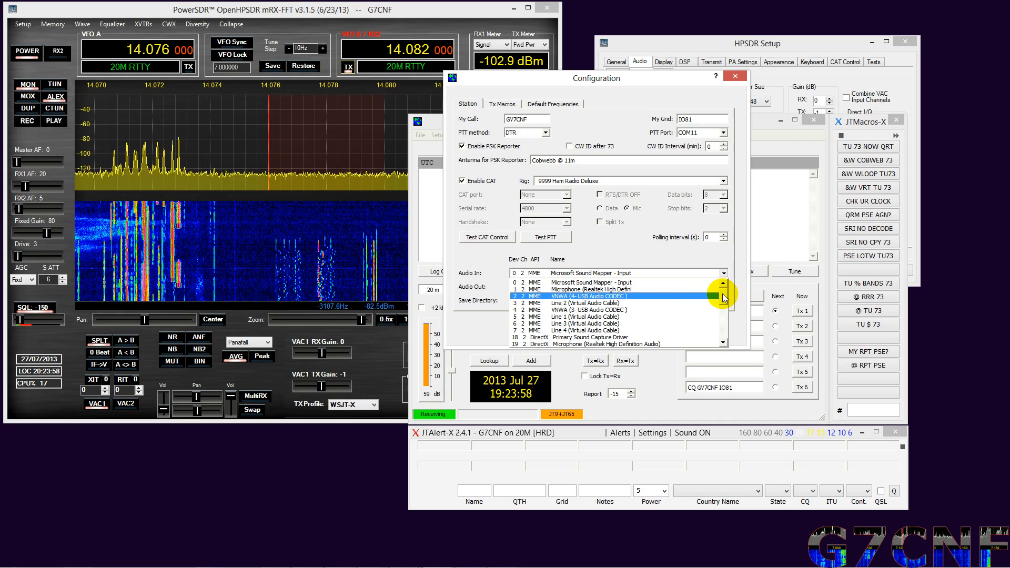
{"action": "left_click_drag", "start_coordinate": [725, 296], "coordinate": [723, 330]}
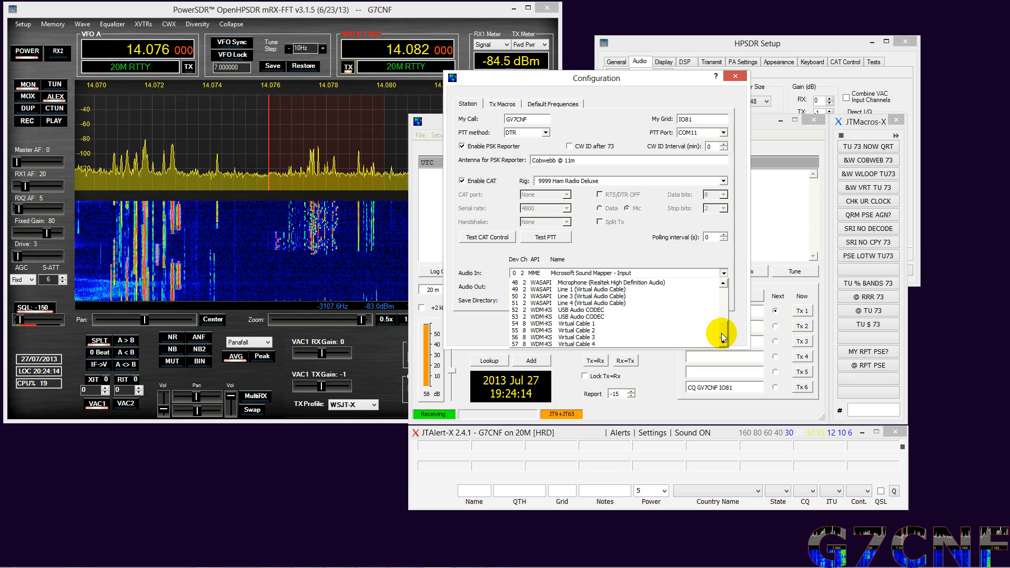
{"action": "mouse_move", "coordinate": [723, 339]}
{"action": "left_mouse_down"}
{"action": "mouse_move", "coordinate": [723, 302]}
{"action": "mouse_move", "coordinate": [725, 332]}
{"action": "left_mouse_up"}
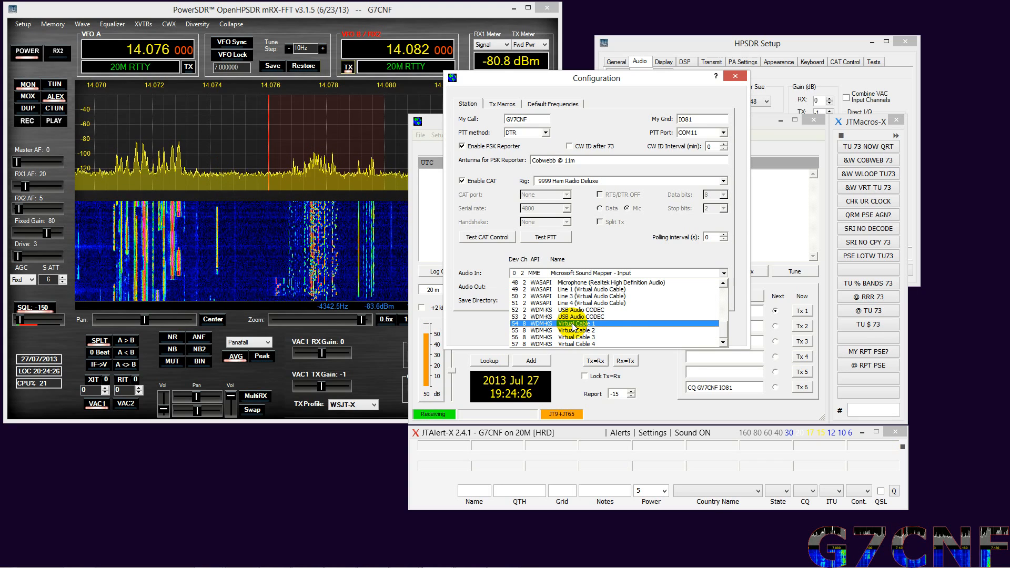
{"action": "left_click", "coordinate": [574, 325]}
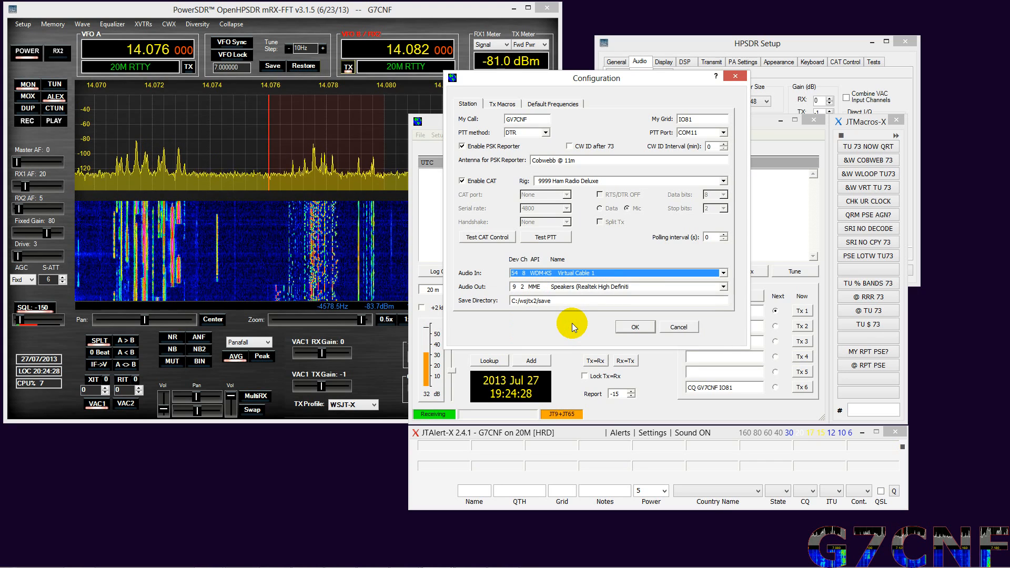
{"action": "left_click", "coordinate": [724, 289]}
{"action": "scroll", "coordinate": [603, 340], "scroll_direction": "down", "scroll_amount": 3}
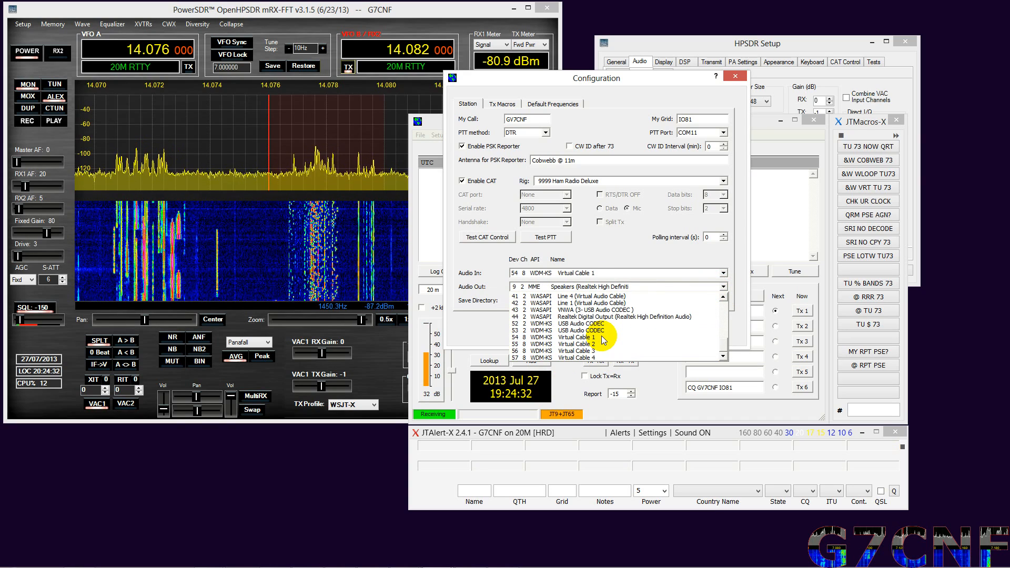
{"action": "left_click", "coordinate": [584, 348]}
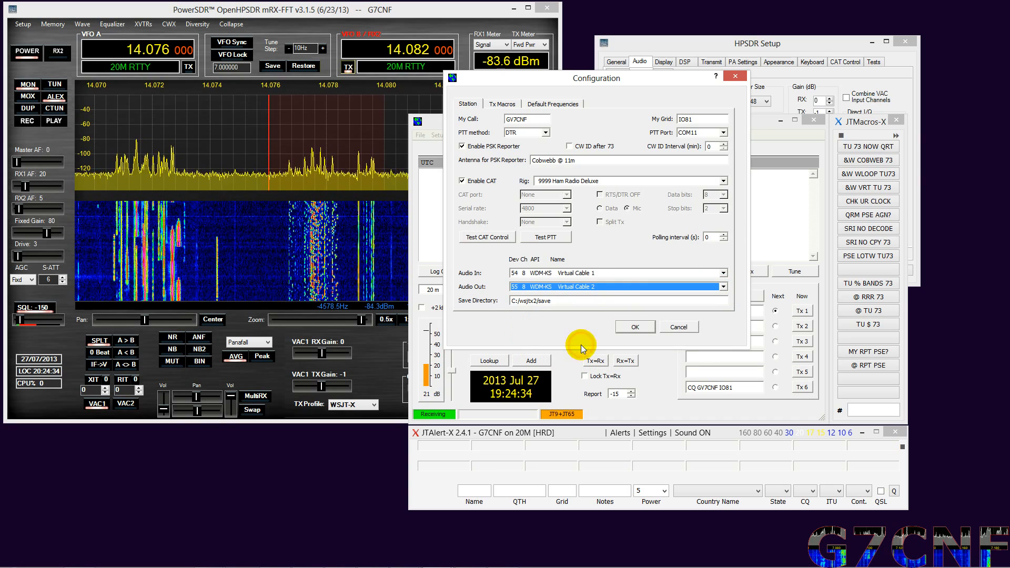
{"action": "left_click", "coordinate": [635, 328]}
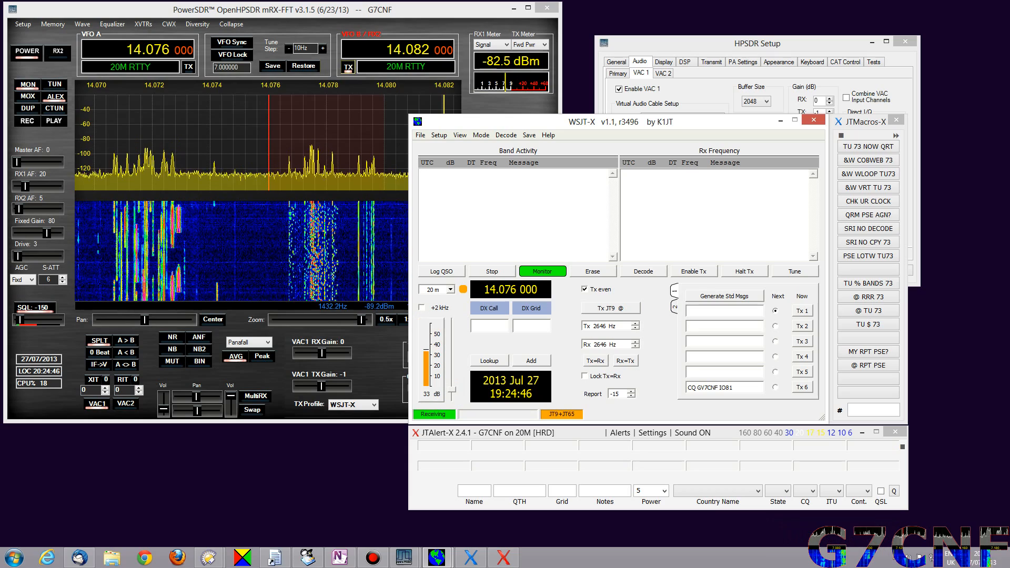
- Move the Wide Graph into view above the WSJT-X/JTAlert group and raise its N Avg averaging
{"action": "left_click_drag", "start_coordinate": [678, 4], "coordinate": [682, 25]}
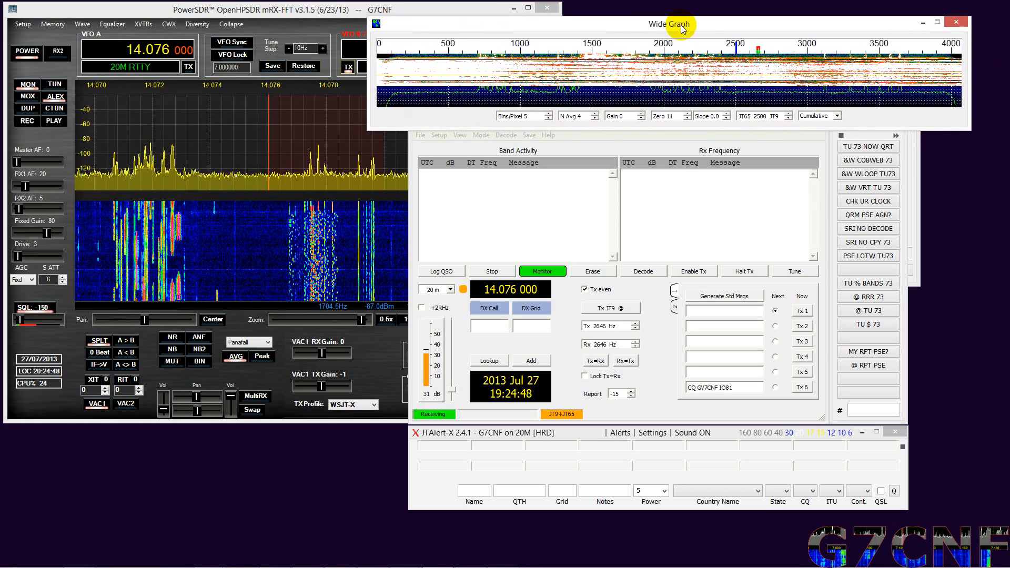
{"action": "left_click", "coordinate": [720, 433]}
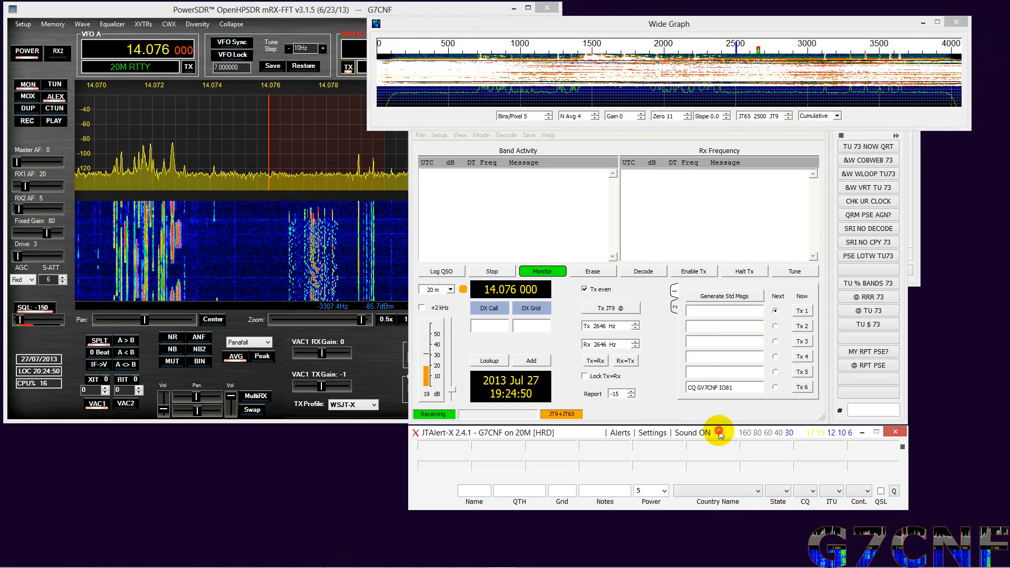
{"action": "left_click_drag", "start_coordinate": [720, 433], "coordinate": [727, 459]}
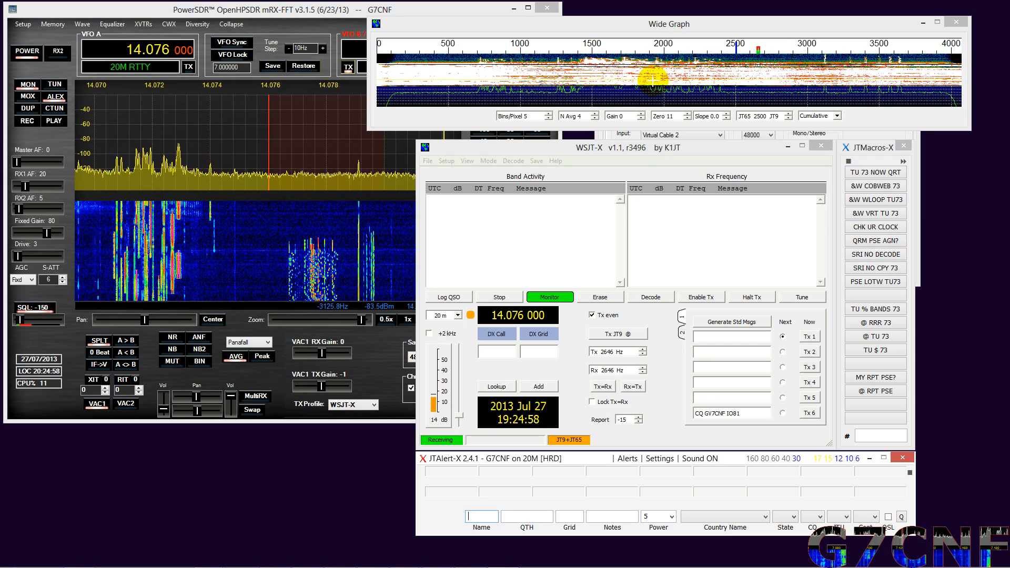
{"action": "left_click", "coordinate": [596, 116]}
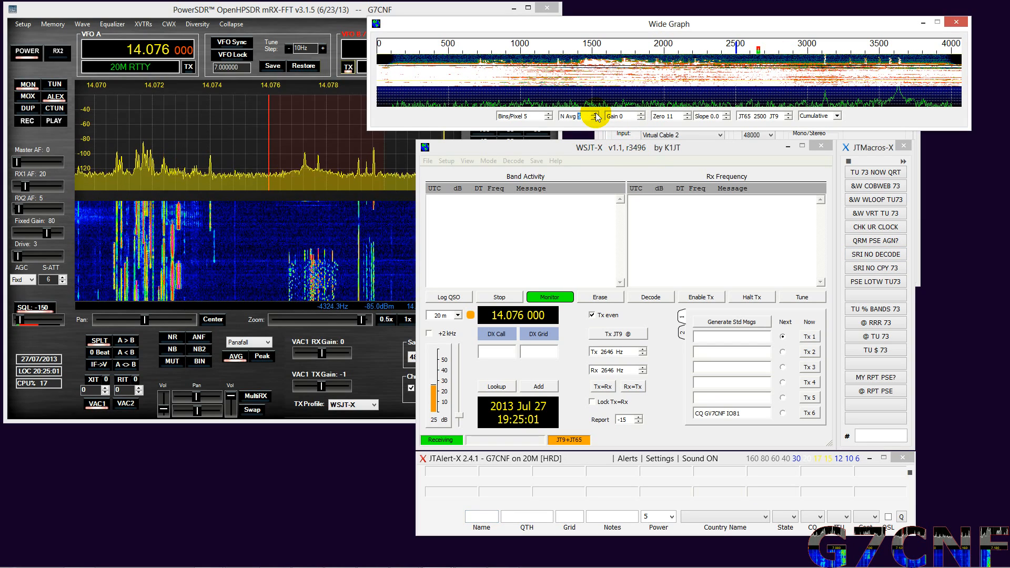
{"action": "left_click", "coordinate": [596, 117]}
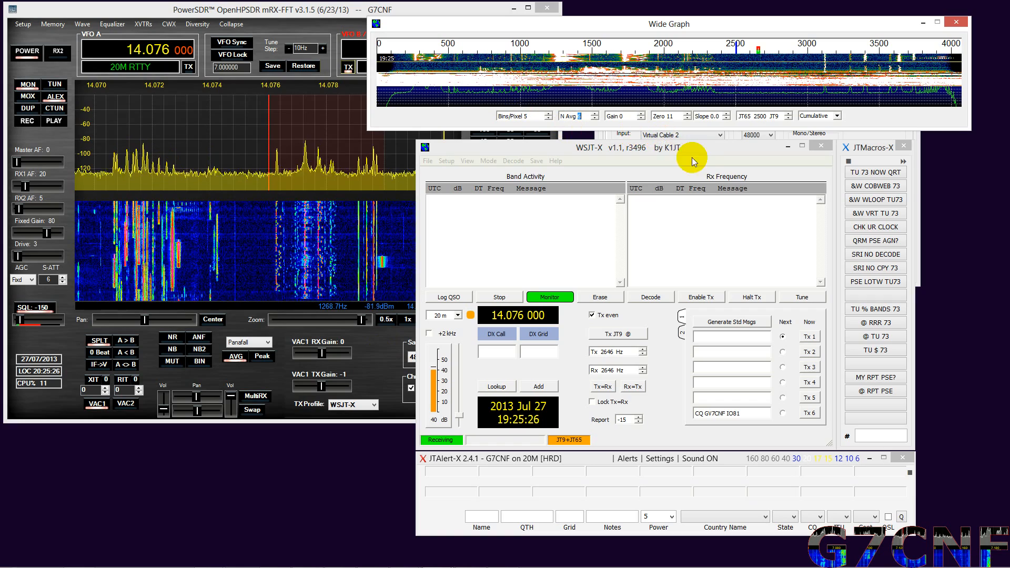
- Shift WSJT-X right so PowerSDR's VAC gain controls are uncovered
{"action": "left_click_drag", "start_coordinate": [707, 151], "coordinate": [773, 162]}
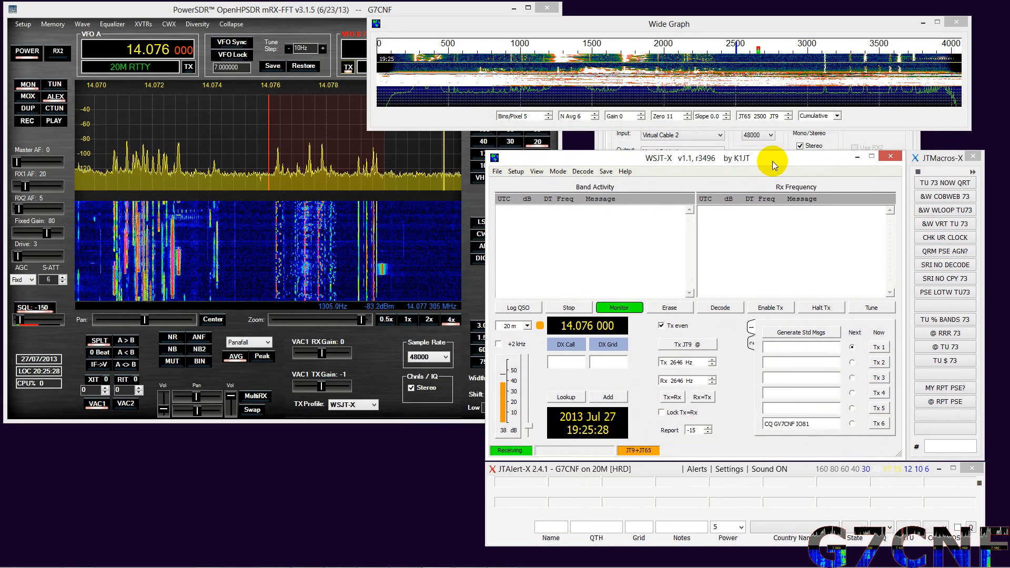
{"action": "left_click", "coordinate": [380, 352]}
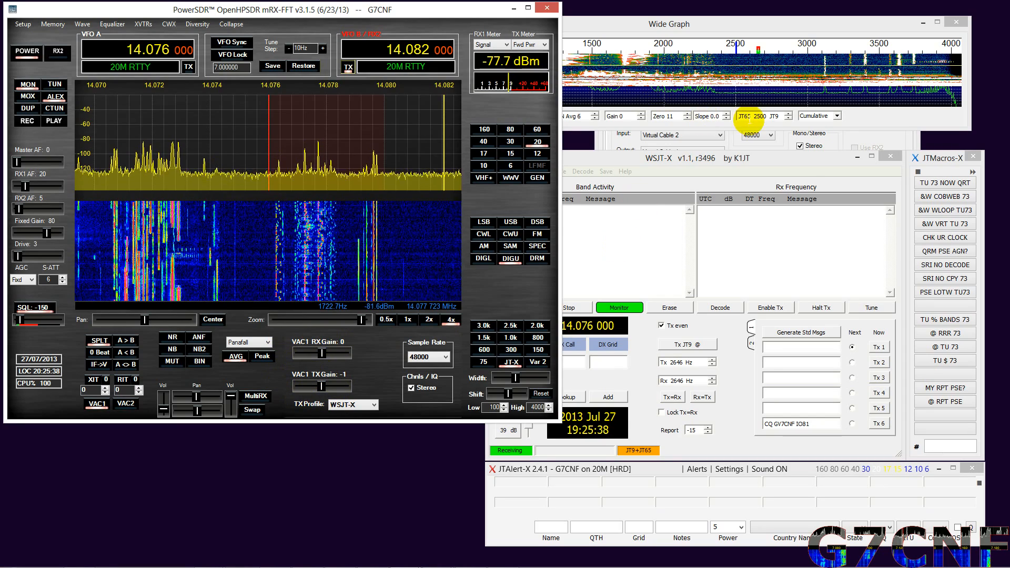
{"action": "left_click", "coordinate": [800, 163]}
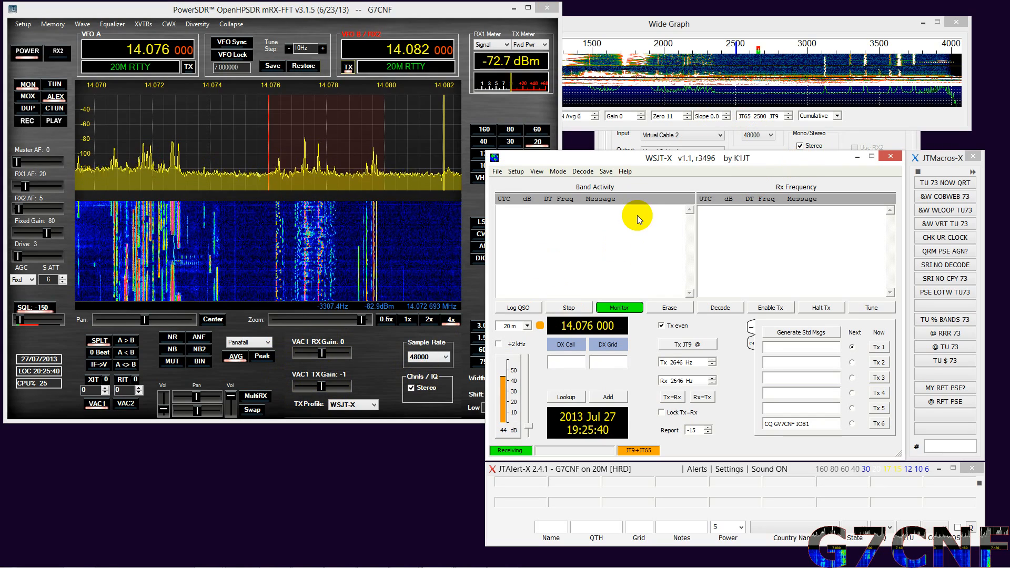
{"action": "left_click_drag", "start_coordinate": [630, 161], "coordinate": [708, 157]}
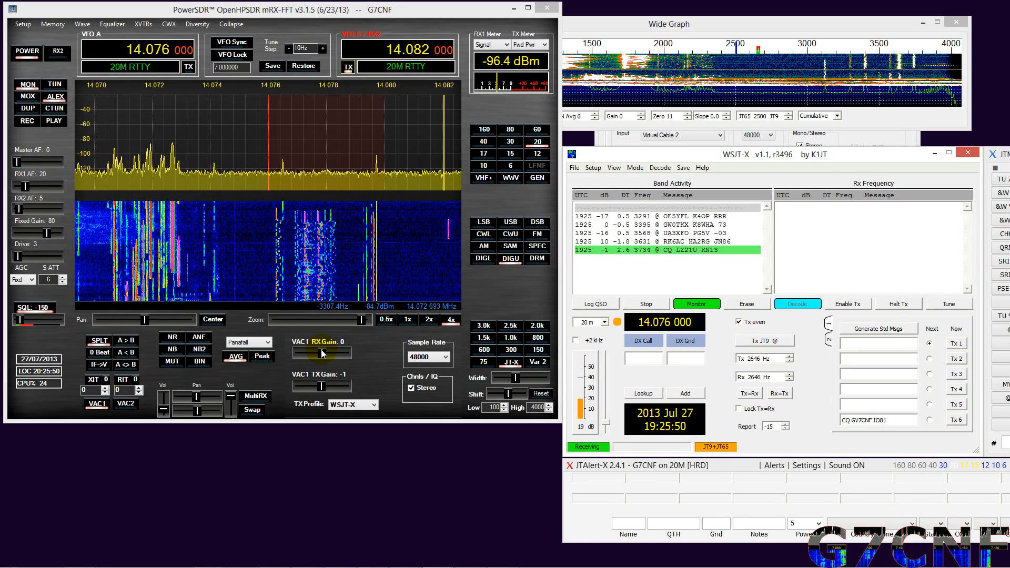
- Adjust the VAC1 RX Gain slider back and forth, settling near -1 while WSJT-X decodes
{"action": "left_click_drag", "start_coordinate": [322, 353], "coordinate": [309, 356]}
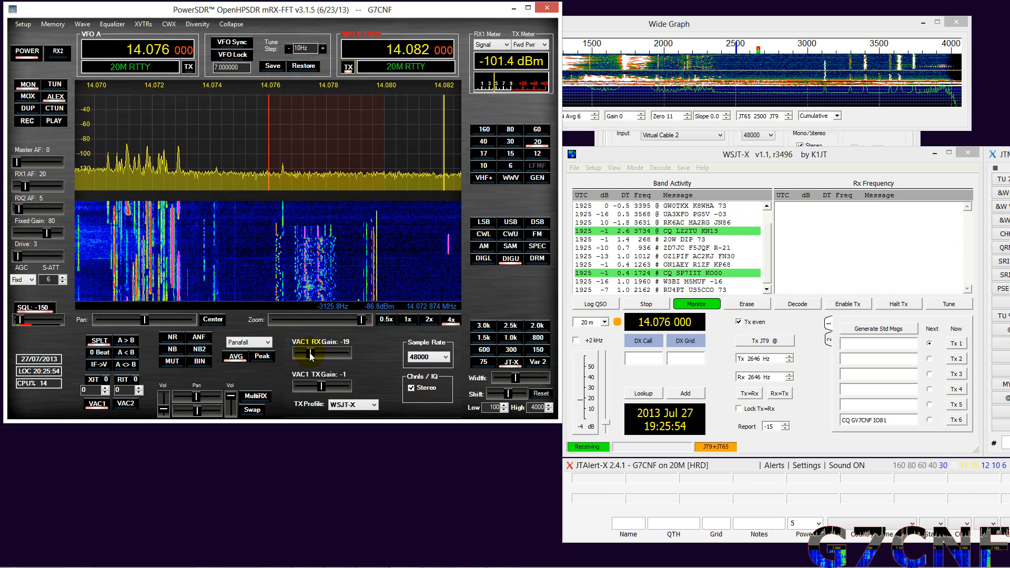
{"action": "left_click", "coordinate": [580, 420]}
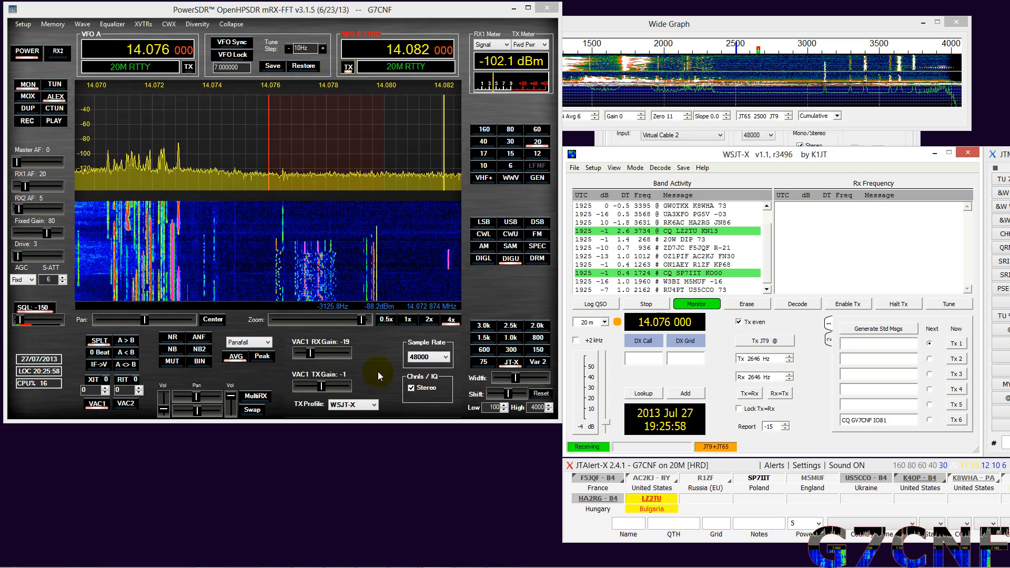
{"action": "left_click_drag", "start_coordinate": [311, 356], "coordinate": [329, 358]}
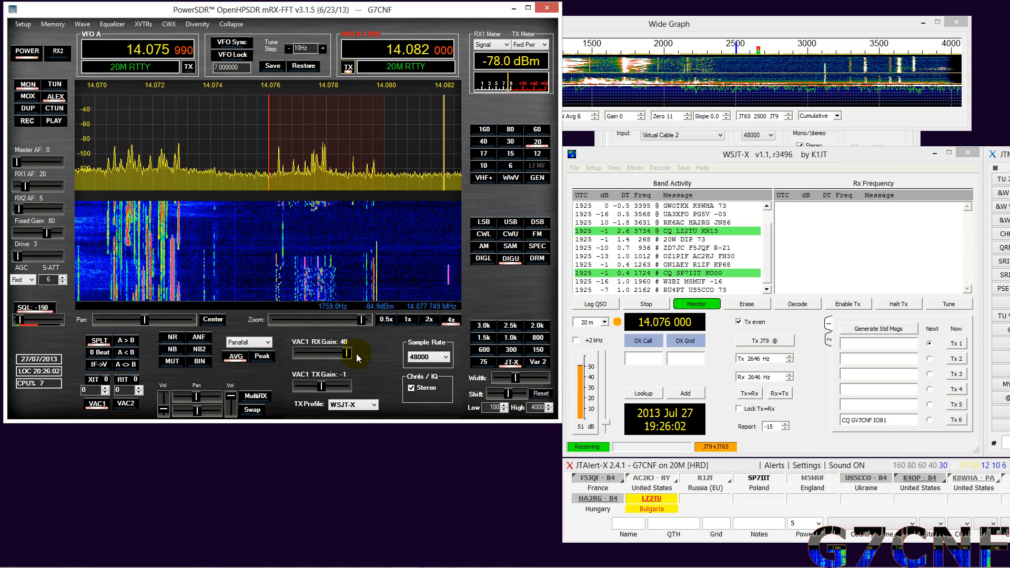
{"action": "left_click_drag", "start_coordinate": [343, 354], "coordinate": [330, 354]}
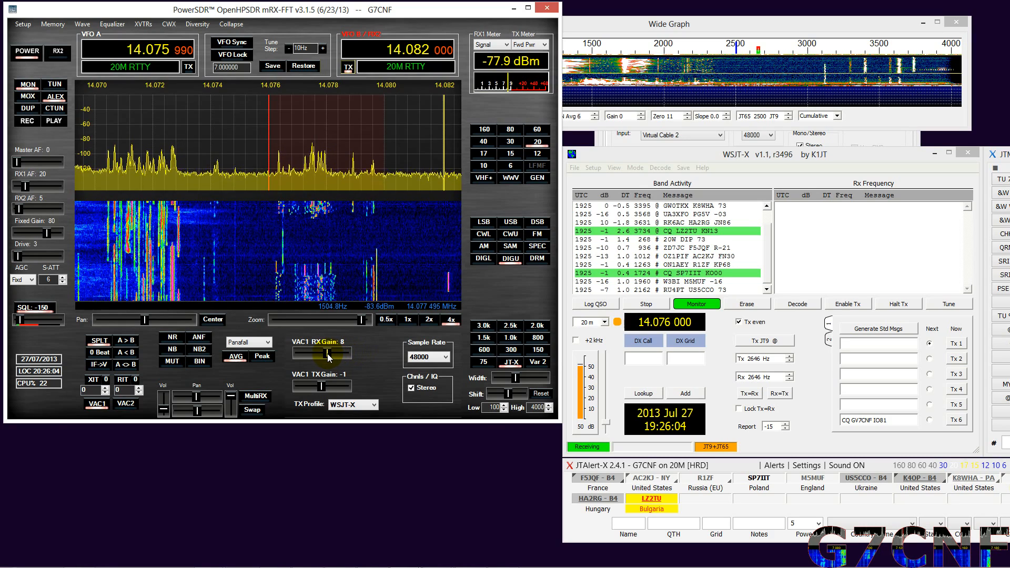
{"action": "left_click_drag", "start_coordinate": [327, 357], "coordinate": [324, 357]}
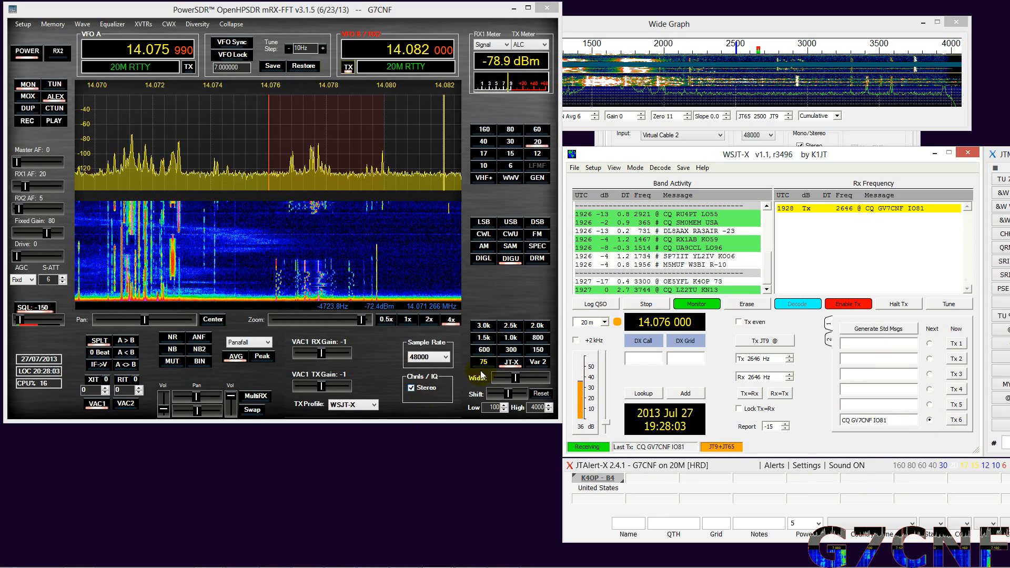
- Start WSJT-X transmitting CQ on even periods and lower VAC1 TX Gain to about -26 for low power
{"action": "left_click", "coordinate": [739, 323]}
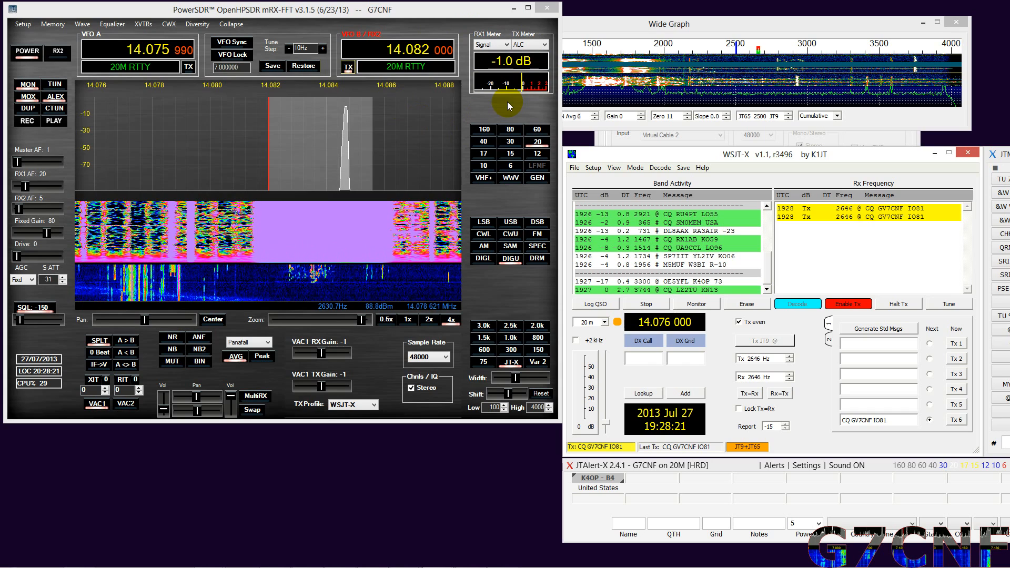
{"action": "left_click", "coordinate": [322, 388]}
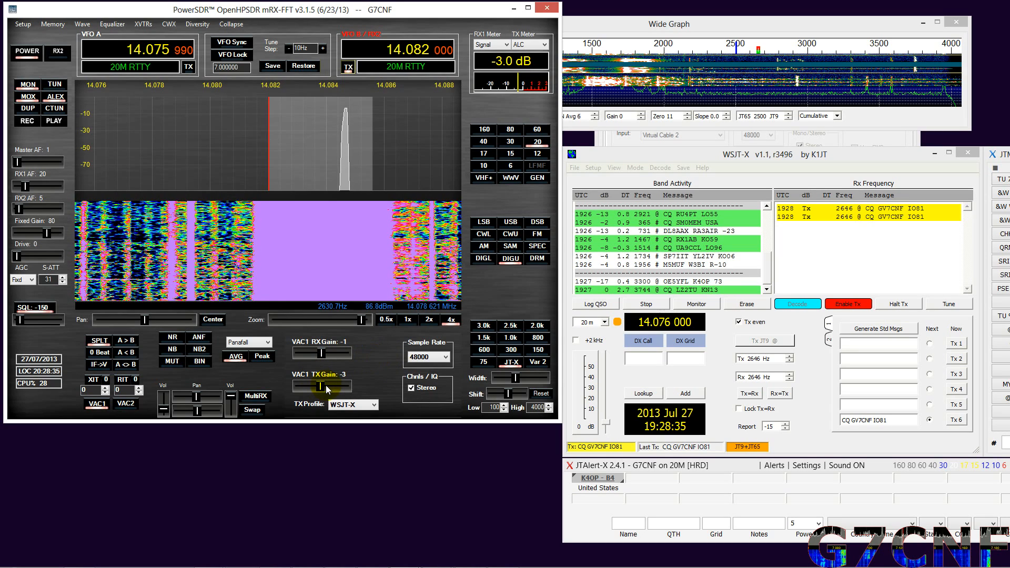
{"action": "mouse_move", "coordinate": [321, 387]}
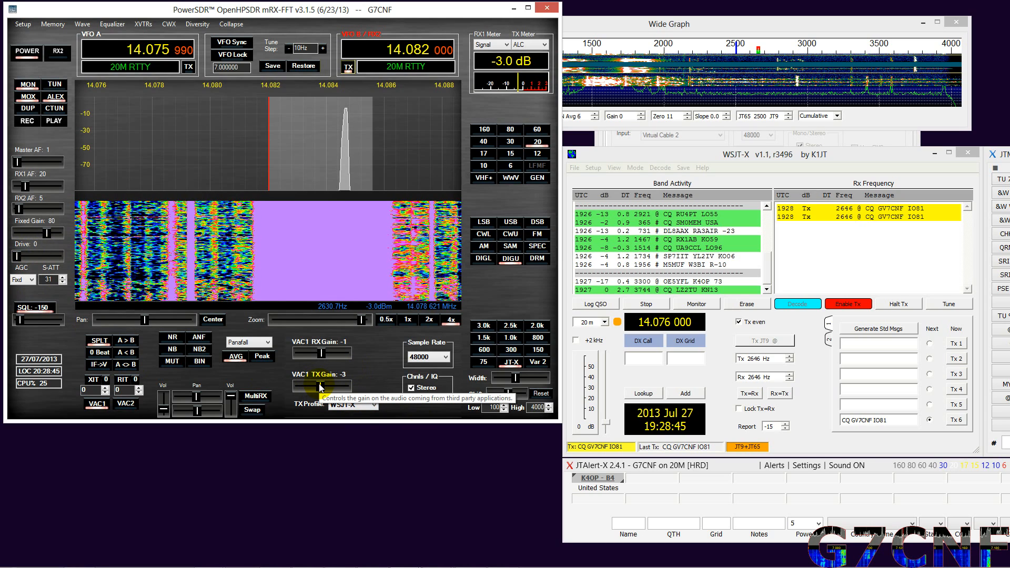
{"action": "left_click_drag", "start_coordinate": [320, 387], "coordinate": [318, 387]}
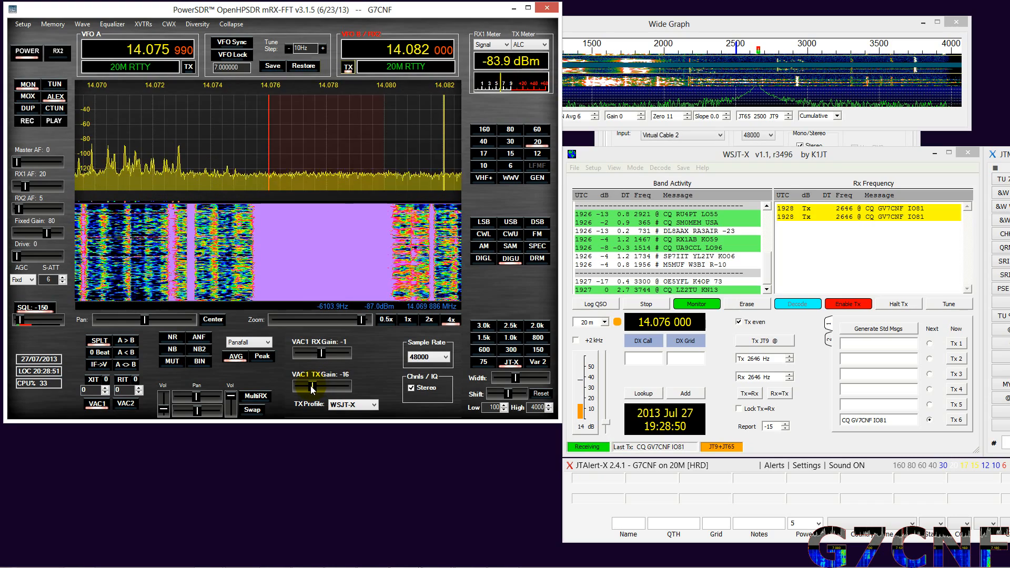
{"action": "mouse_move", "coordinate": [318, 386]}
{"action": "left_mouse_down"}
{"action": "mouse_move", "coordinate": [309, 388]}
{"action": "mouse_move", "coordinate": [323, 389]}
{"action": "left_mouse_up"}
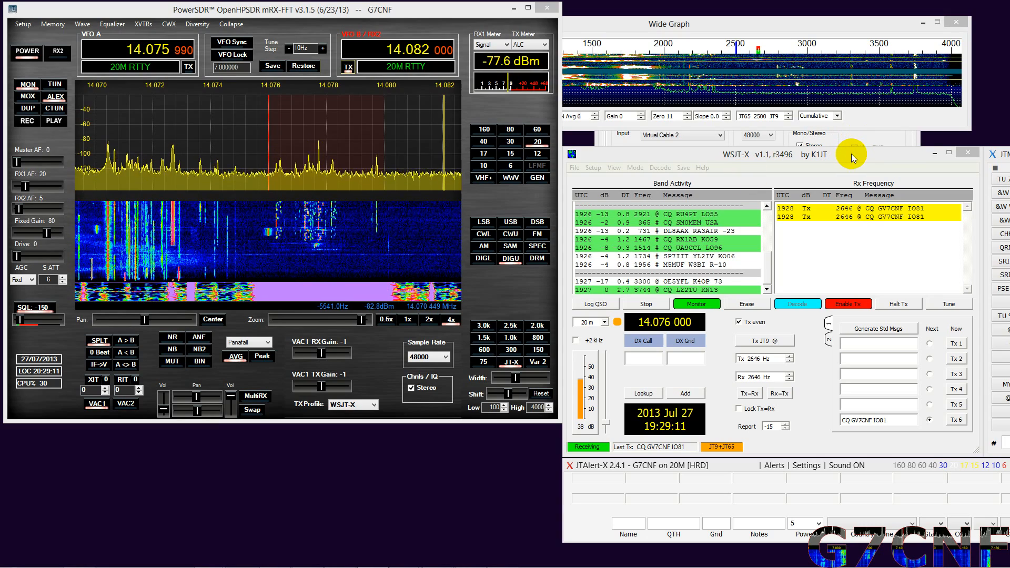
- Move the WSJT-X window up and left over the radio display, revealing JTMacros-X
{"action": "left_click_drag", "start_coordinate": [853, 156], "coordinate": [794, 140]}
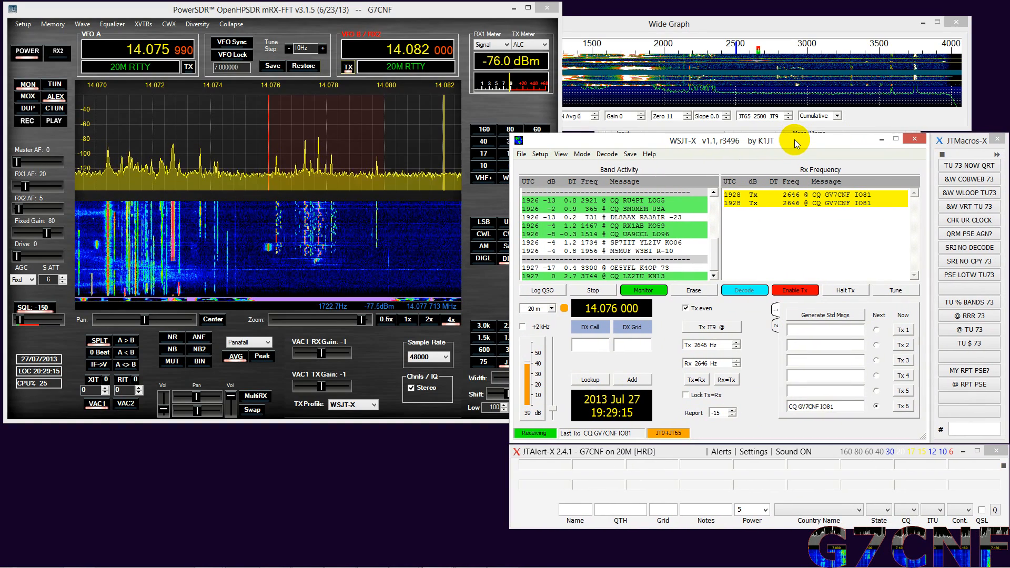